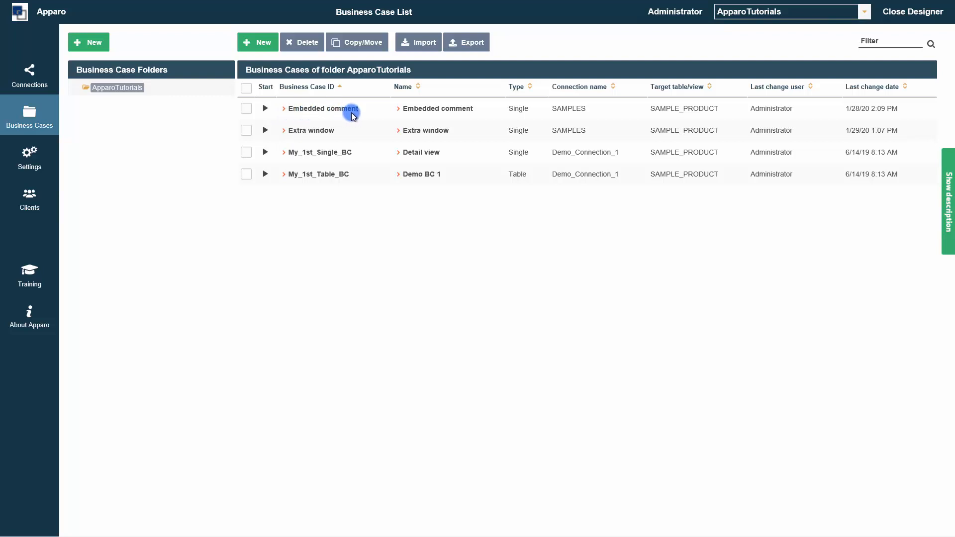
- Open the Extra window business case and show its code for linking into an IBM Cognos report
{"action": "left_click", "coordinate": [319, 132]}
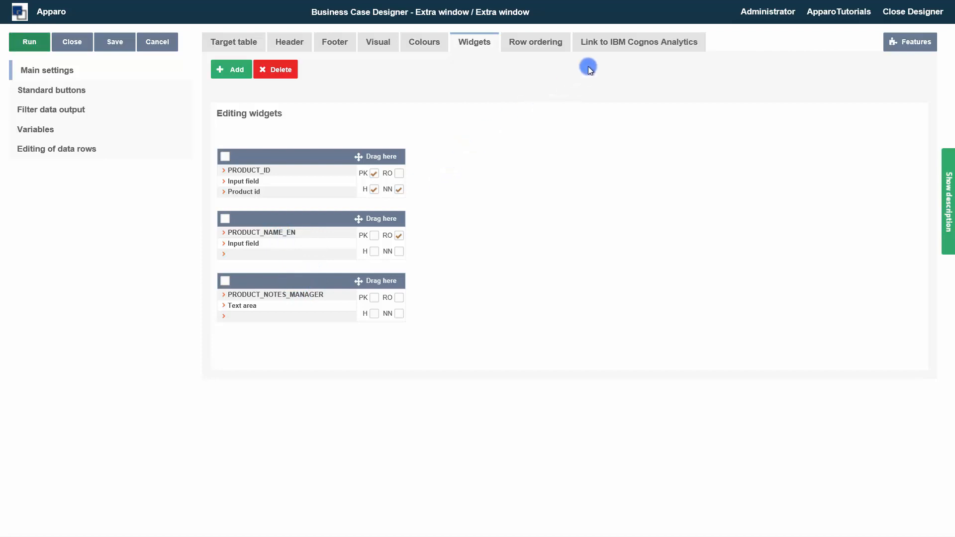
{"action": "left_click", "coordinate": [621, 49]}
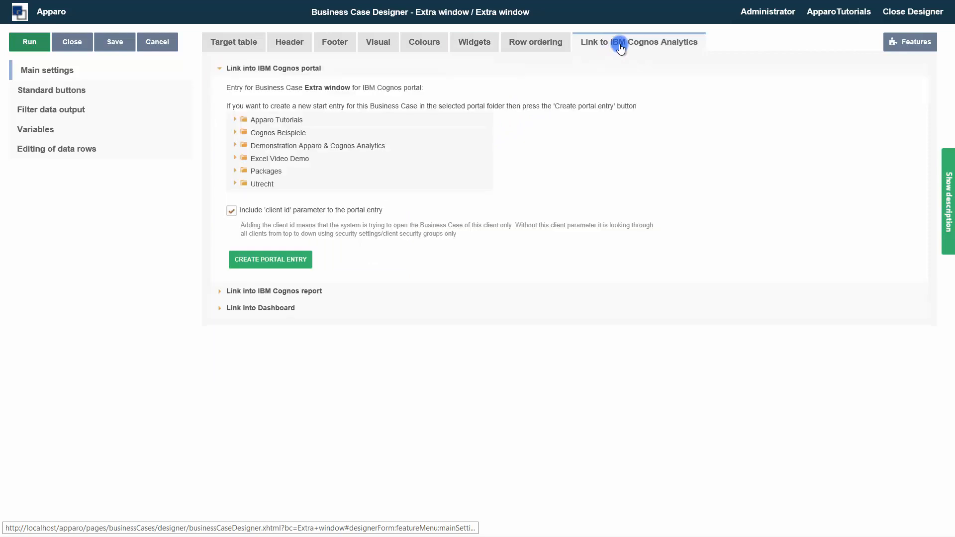
{"action": "left_click", "coordinate": [270, 293]}
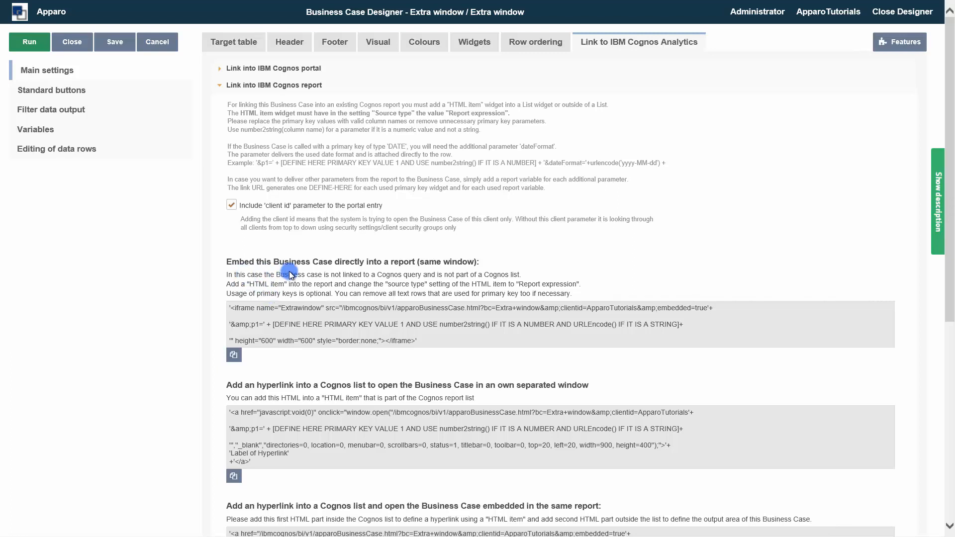
- Copy the HTML code that adds a hyperlink to a Cognos list and opens the business case in its own separated window
{"action": "scroll", "coordinate": [320, 316], "scroll_direction": "down", "scroll_amount": 3}
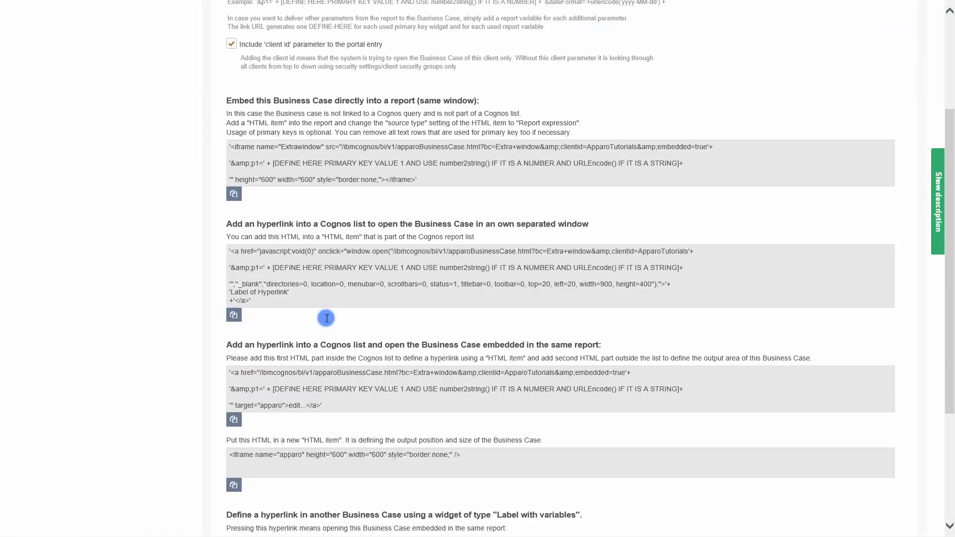
{"action": "scroll", "coordinate": [357, 337], "scroll_direction": "down", "scroll_amount": 3}
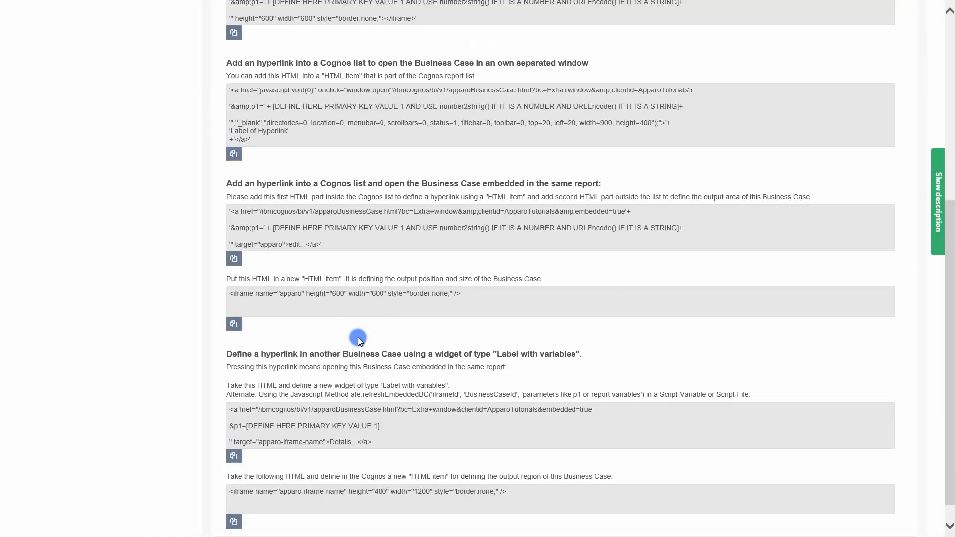
{"action": "scroll", "coordinate": [305, 337], "scroll_direction": "up", "scroll_amount": 6}
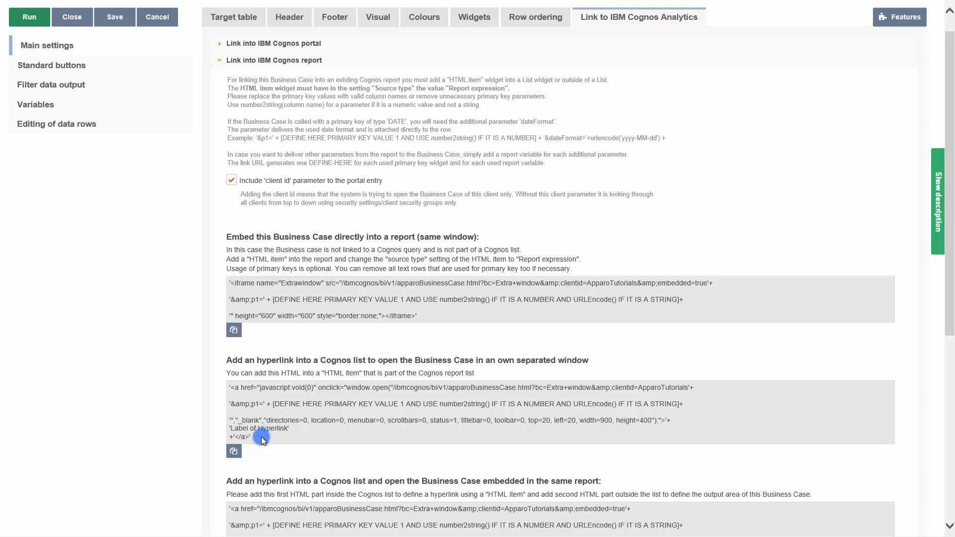
{"action": "left_click_drag", "start_coordinate": [262, 440], "coordinate": [221, 382]}
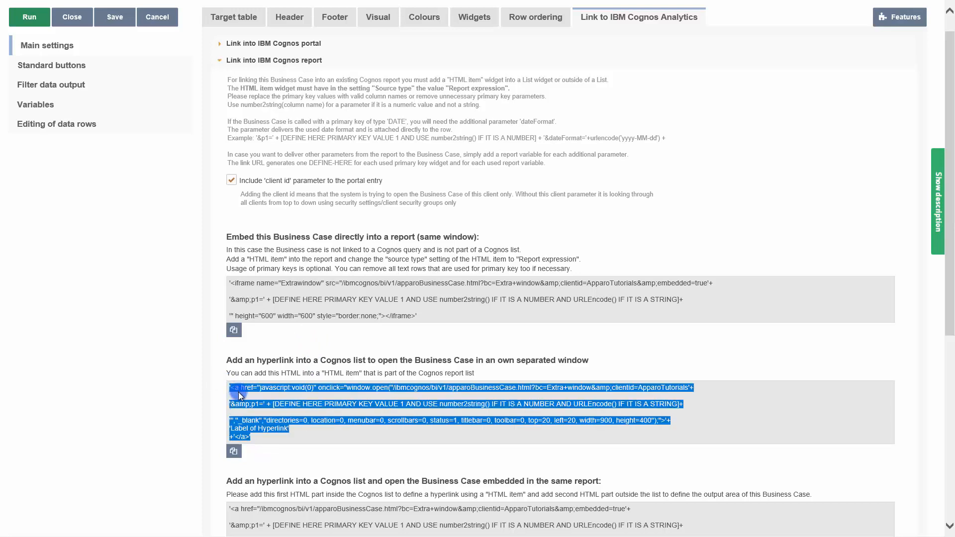
{"action": "left_click", "coordinate": [233, 451]}
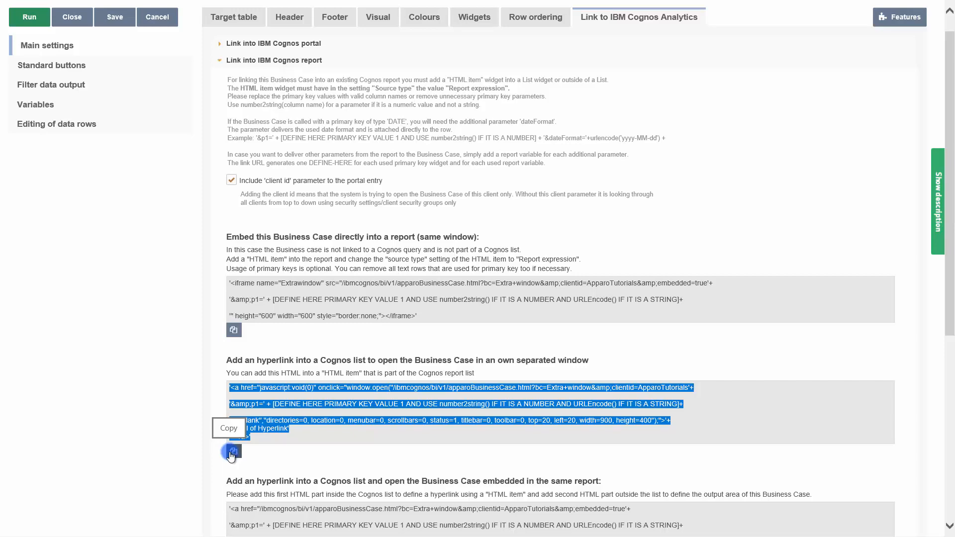
{"action": "left_click", "coordinate": [230, 452]}
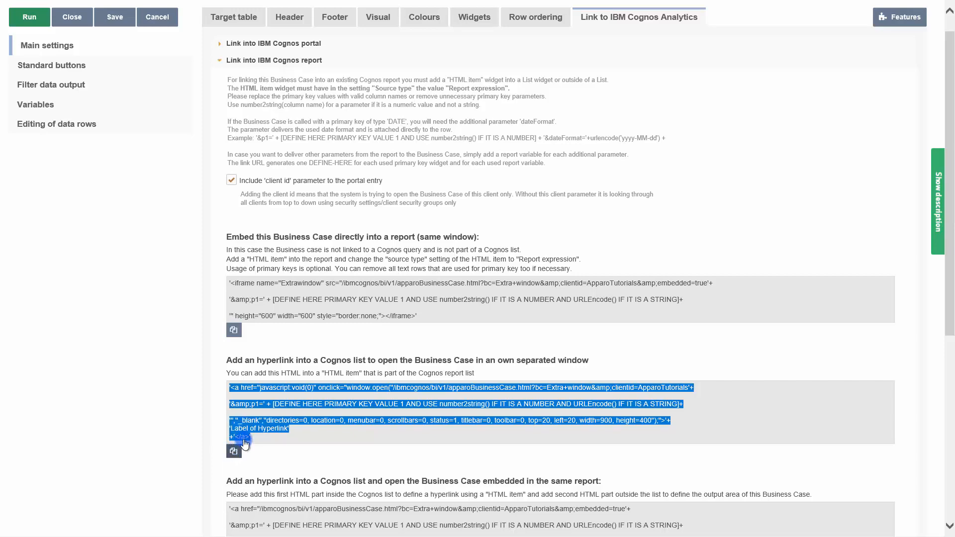
- Switch to the Commenting reports report in Cognos Analytics and insert an HTML item as a new list column after PRODUCT_MODEL
{"action": "left_click", "coordinate": [391, 9]}
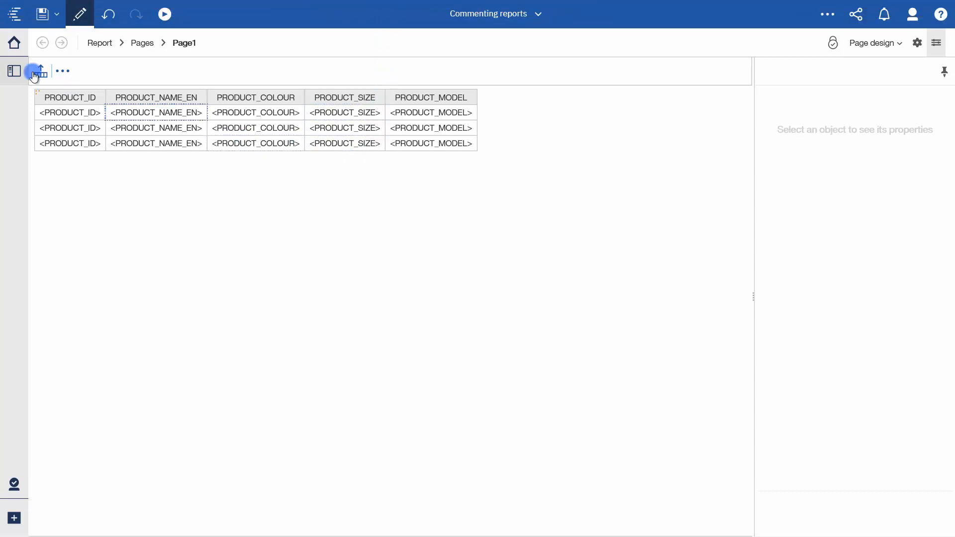
{"action": "left_click", "coordinate": [13, 71]}
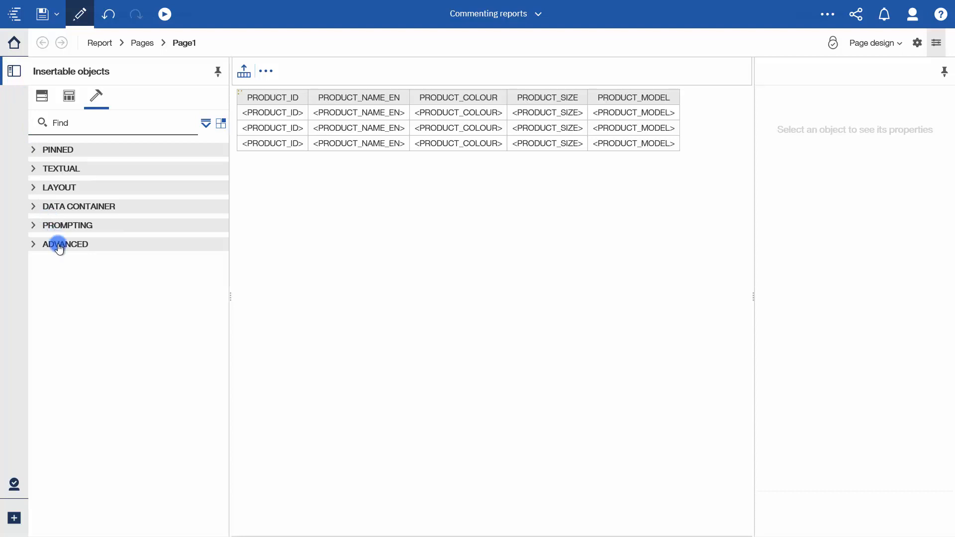
{"action": "left_click", "coordinate": [58, 245]}
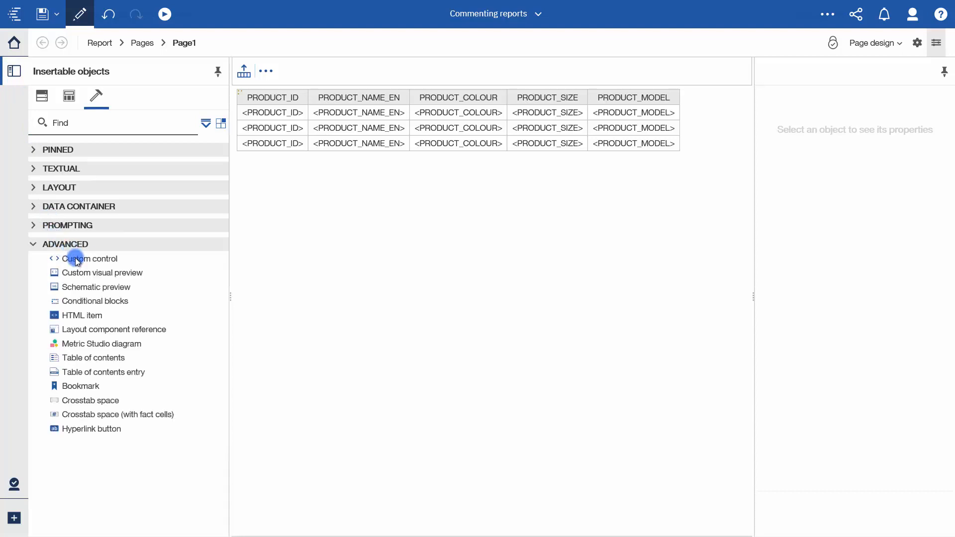
{"action": "left_click_drag", "start_coordinate": [79, 314], "coordinate": [679, 129]}
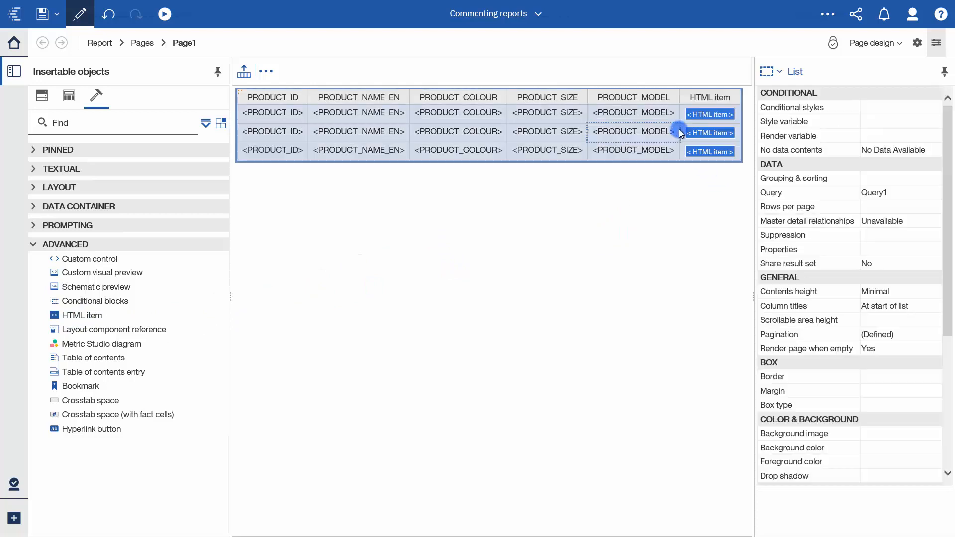
- Change the title text of the HTML item column to "Open in extra window"
{"action": "left_click", "coordinate": [709, 98]}
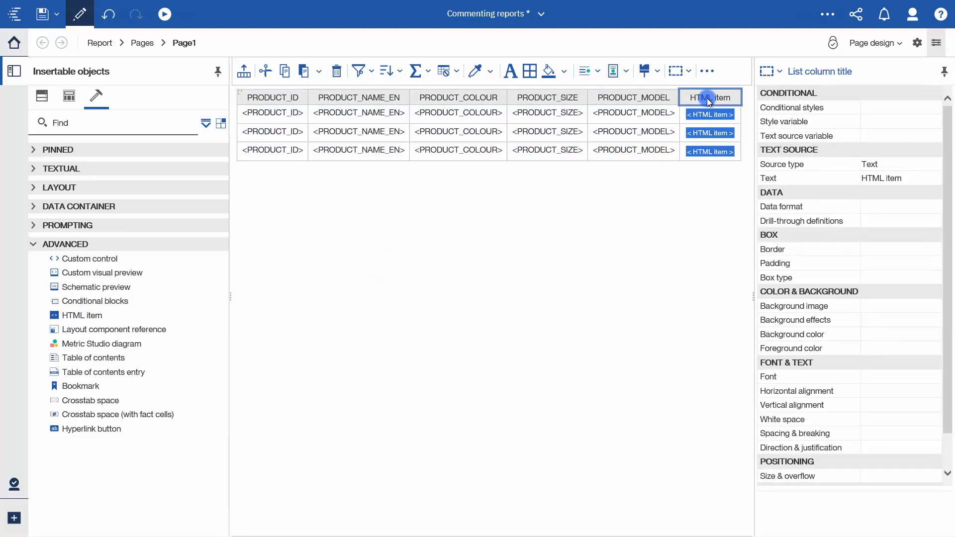
{"action": "left_click", "coordinate": [913, 181]}
{"action": "left_click", "coordinate": [935, 178]}
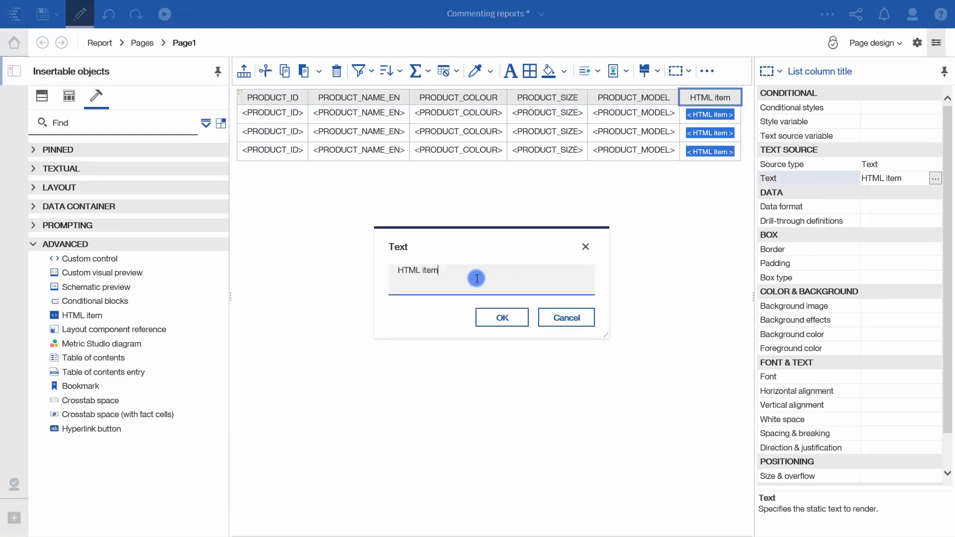
{"action": "left_click_drag", "start_coordinate": [477, 279], "coordinate": [354, 270]}
{"action": "type", "text": "Open in extra window"}
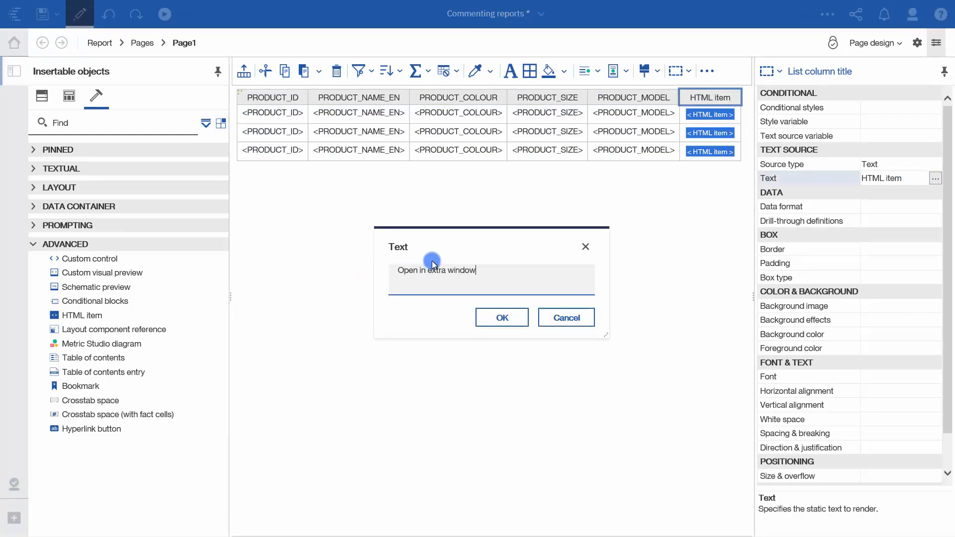
{"action": "key", "text": "Return"}
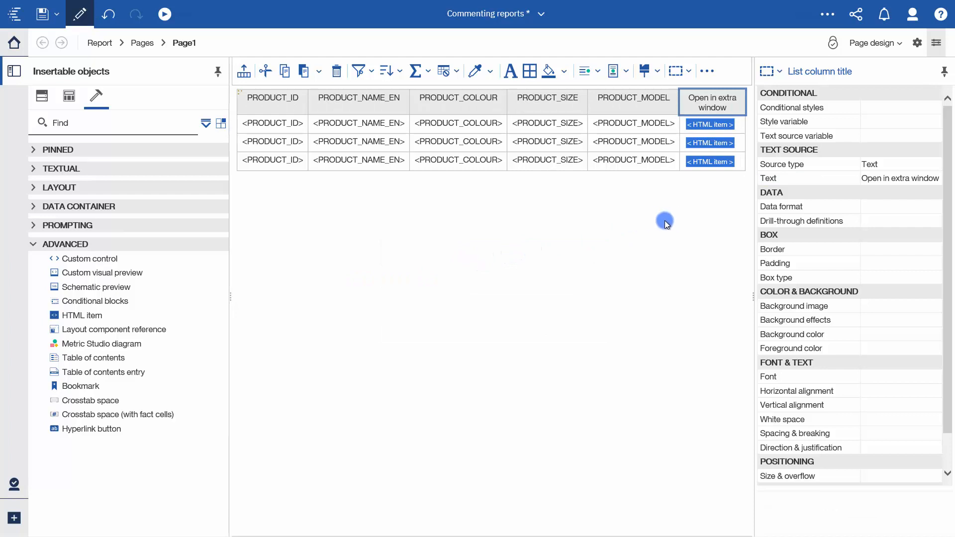
- Set the source type of the HTML item in the new column to Report expression
{"action": "double_click", "coordinate": [707, 130]}
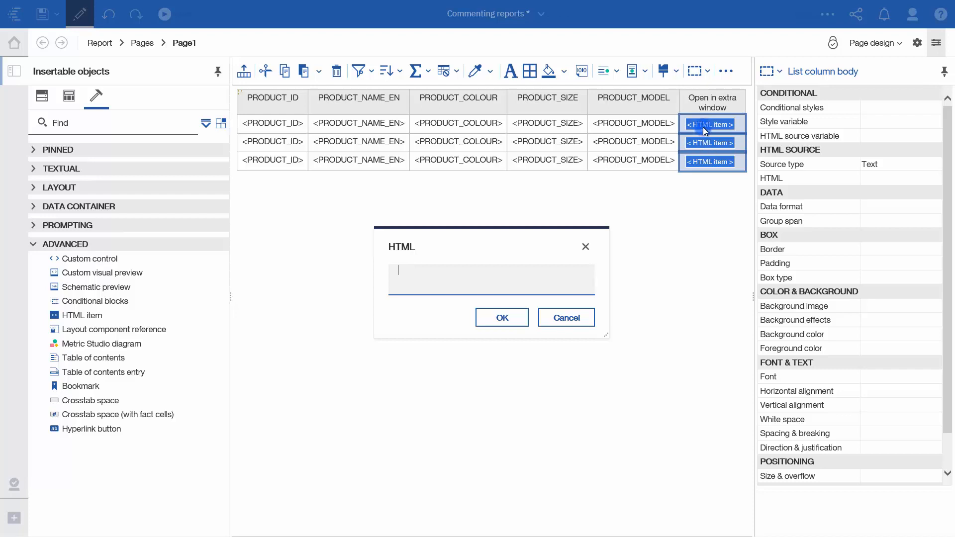
{"action": "left_click", "coordinate": [587, 247]}
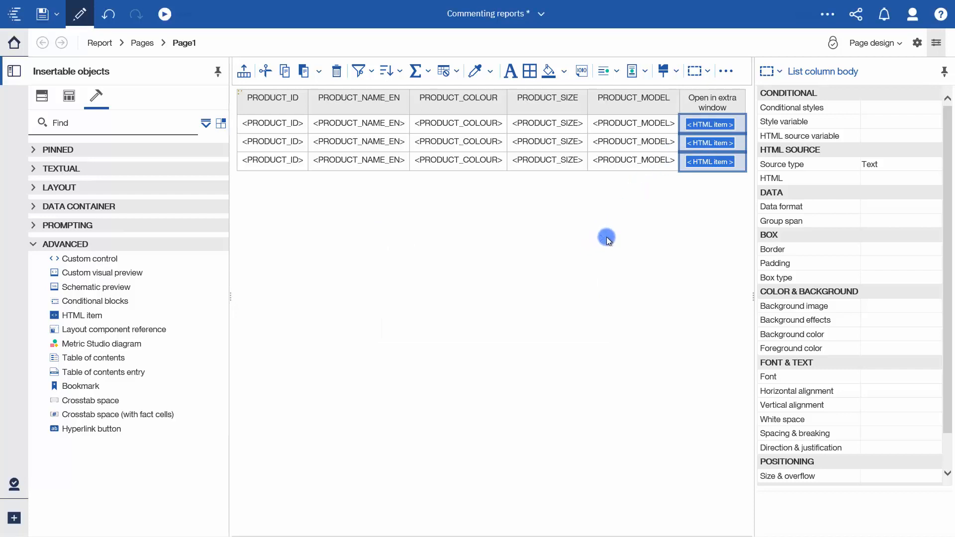
{"action": "left_click", "coordinate": [900, 165]}
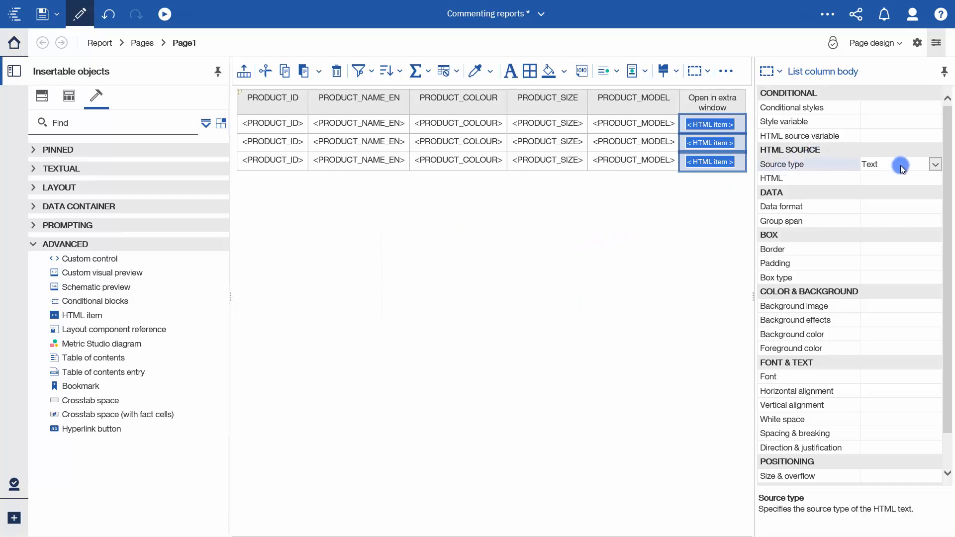
{"action": "left_click", "coordinate": [933, 166]}
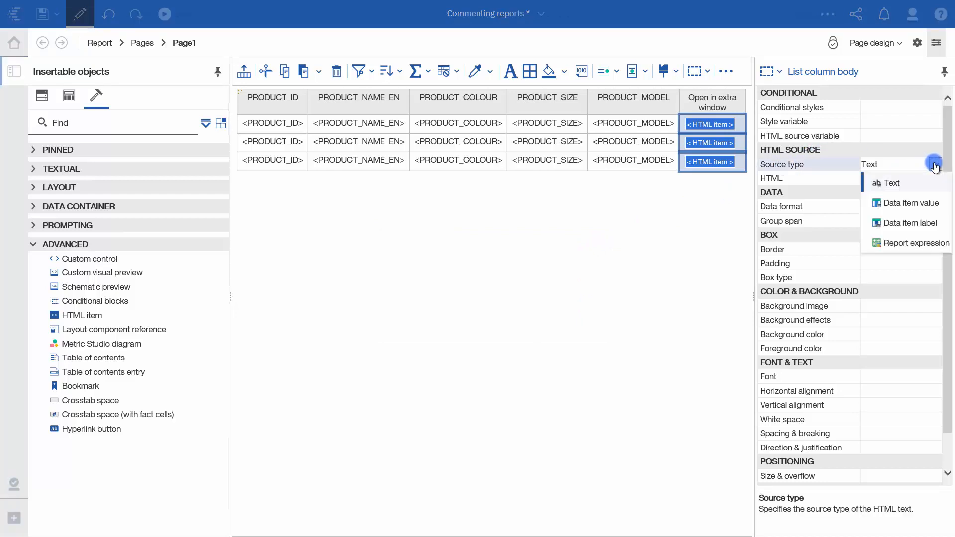
{"action": "left_click", "coordinate": [897, 241]}
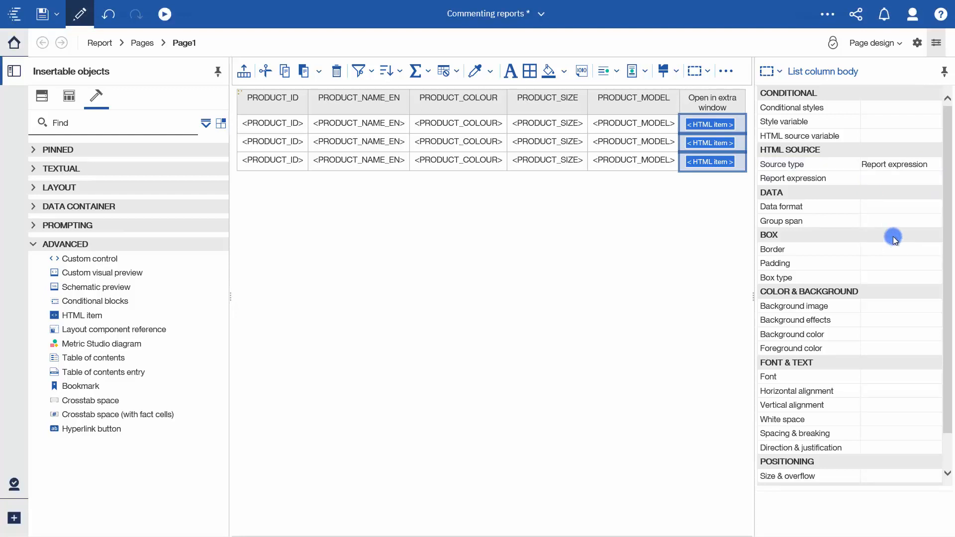
- Open the HTML item's report expression in an enlarged editor and paste the copied hyperlink code as its definition
{"action": "double_click", "coordinate": [708, 127]}
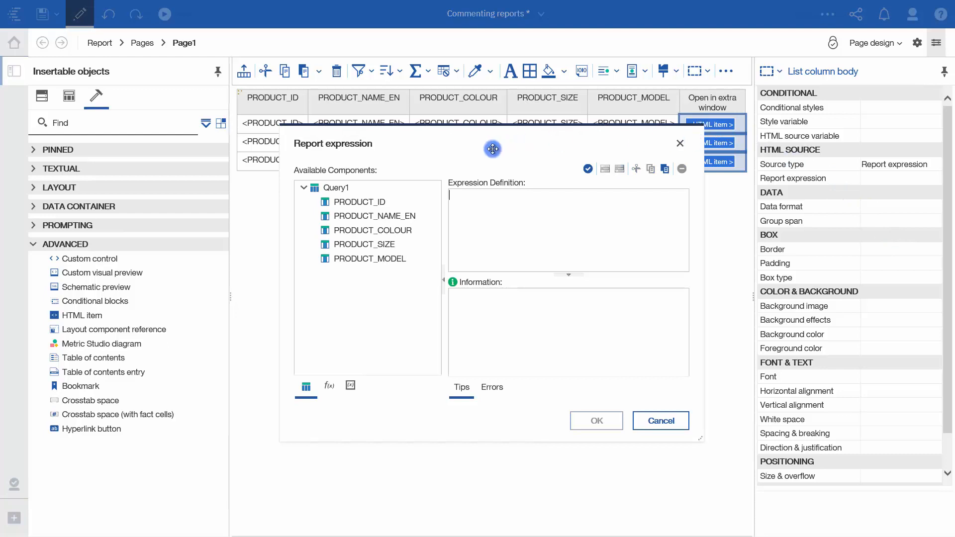
{"action": "left_click_drag", "start_coordinate": [452, 132], "coordinate": [312, 90]}
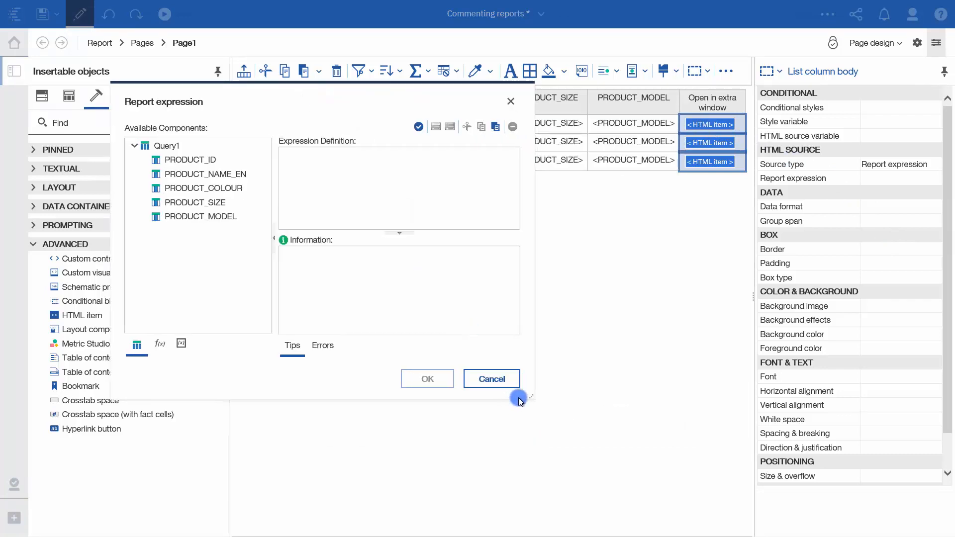
{"action": "left_click_drag", "start_coordinate": [712, 466], "coordinate": [725, 467]}
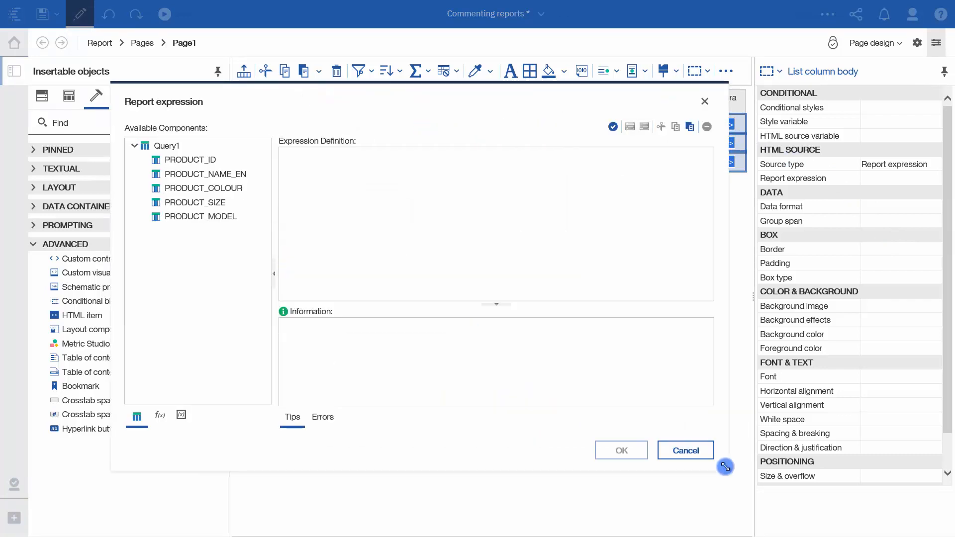
{"action": "left_click", "coordinate": [393, 205]}
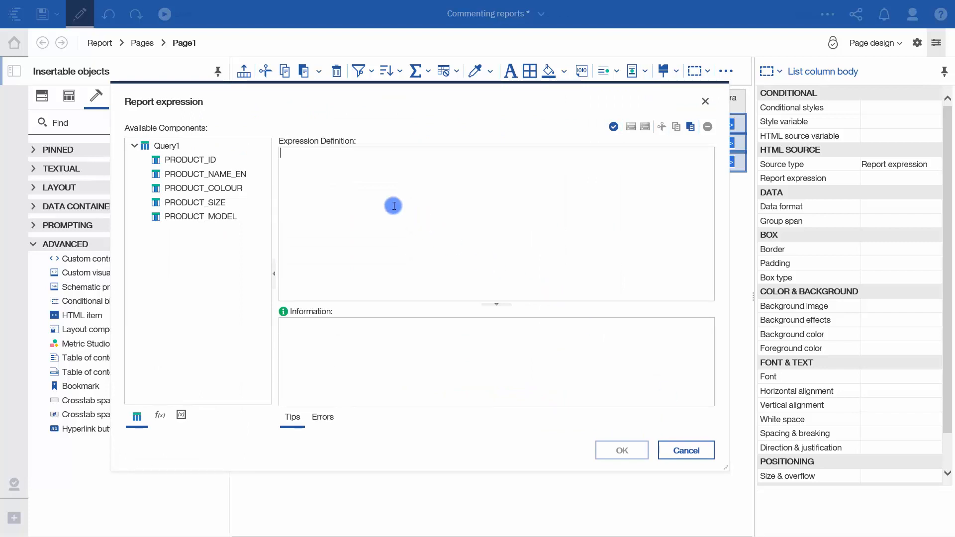
{"action": "key", "text": "ctrl+v"}
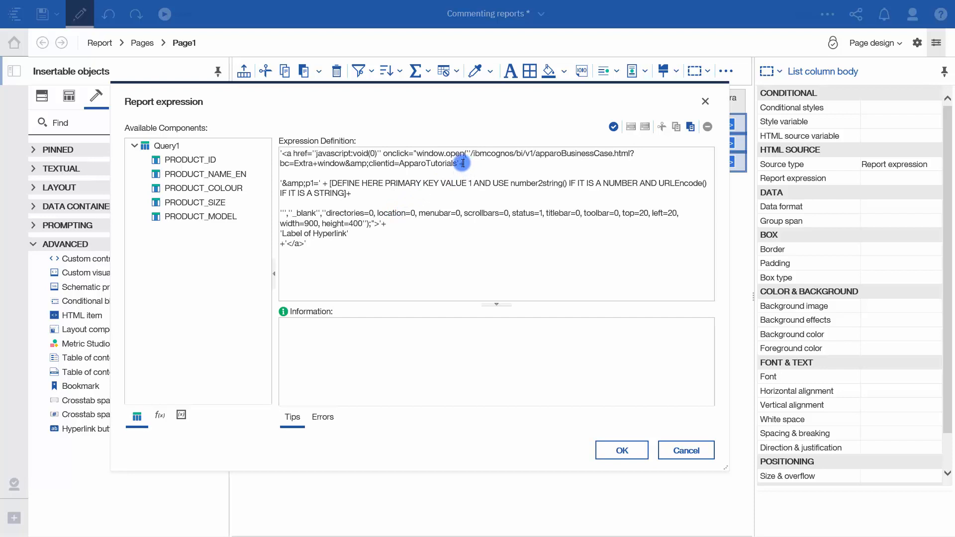
{"action": "left_click_drag", "start_coordinate": [465, 164], "coordinate": [270, 142]}
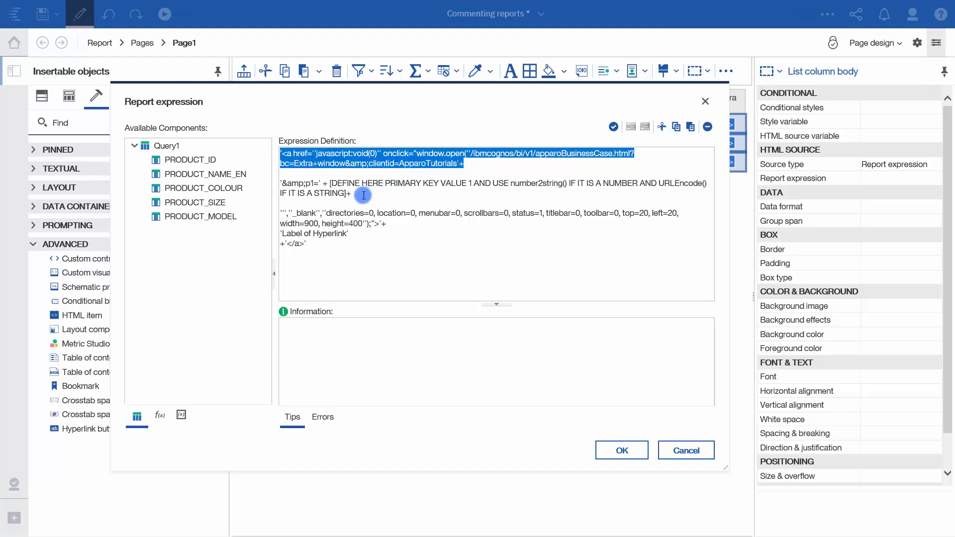
{"action": "left_click", "coordinate": [364, 196]}
{"action": "triple_click", "coordinate": [289, 183]}
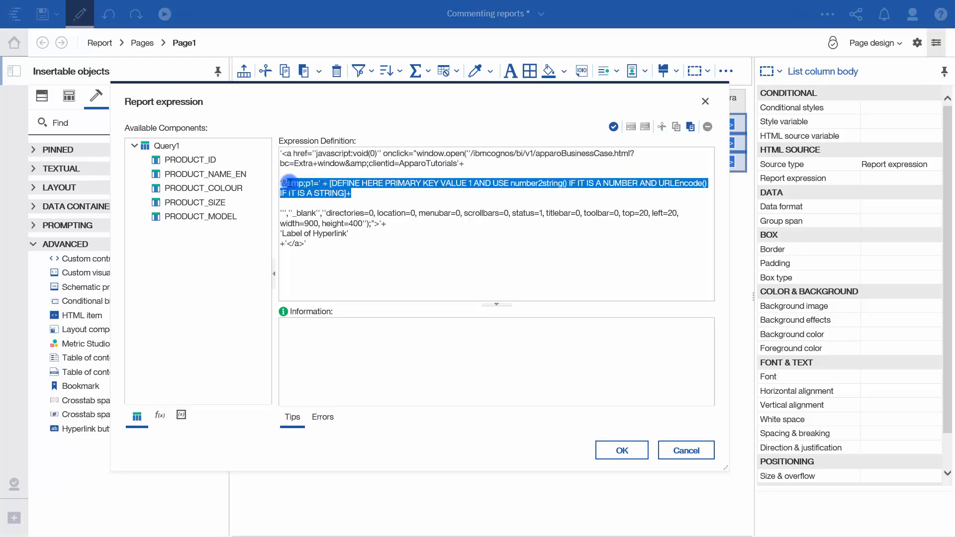
{"action": "left_click_drag", "start_coordinate": [289, 183], "coordinate": [282, 184]}
{"action": "left_click", "coordinate": [363, 192]}
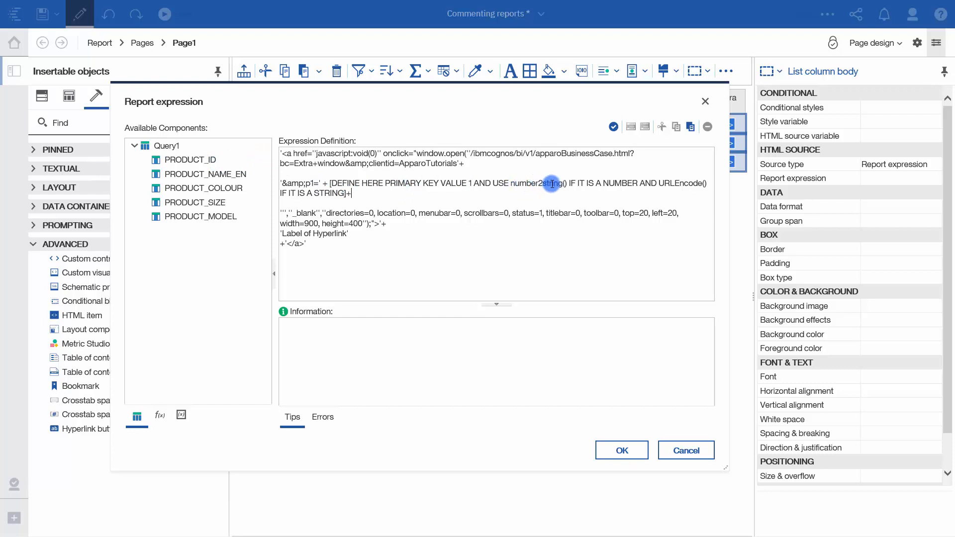
- Replace the primary key placeholder after p1 in the expression with number2string([Query1].[PRODUCT_ID])
{"action": "left_click_drag", "start_coordinate": [511, 183], "coordinate": [329, 183]}
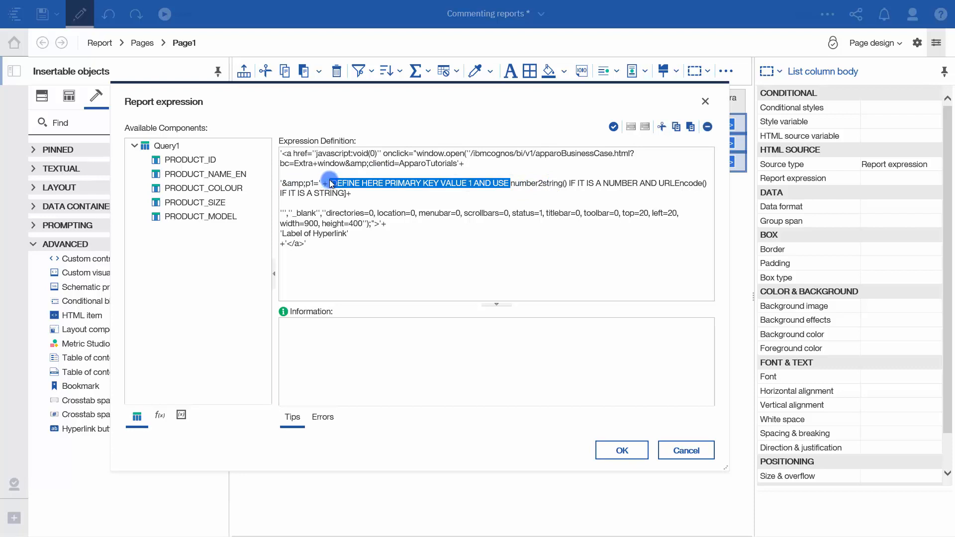
{"action": "key", "text": "BackSpace"}
{"action": "left_click_drag", "start_coordinate": [388, 183], "coordinate": [539, 191]}
{"action": "key", "text": "BackSpace"}
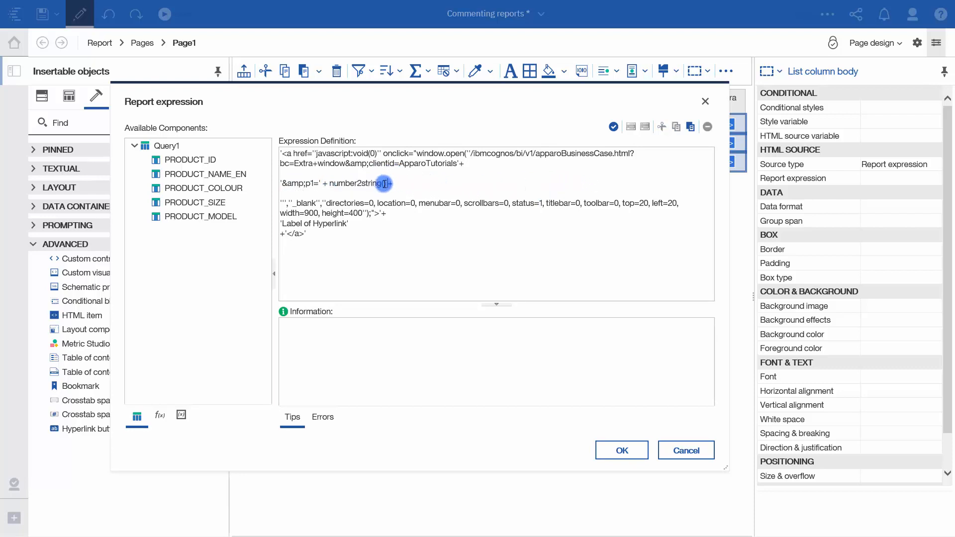
{"action": "left_click", "coordinate": [383, 185]}
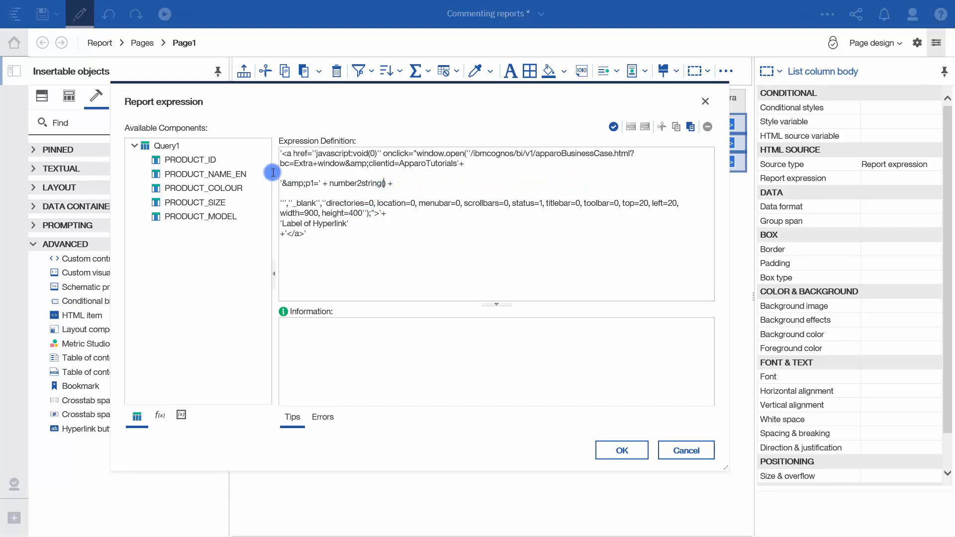
{"action": "left_click_drag", "start_coordinate": [208, 163], "coordinate": [385, 182]}
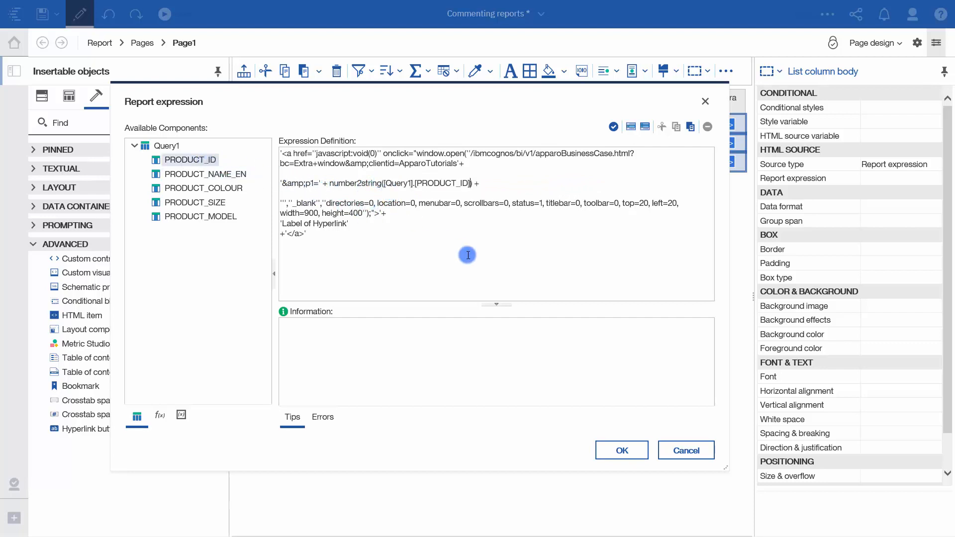
- In the hyperlink expression, set the separate window's top and left offsets to 200 and its width to 550
{"action": "left_click_drag", "start_coordinate": [458, 220], "coordinate": [352, 210]}
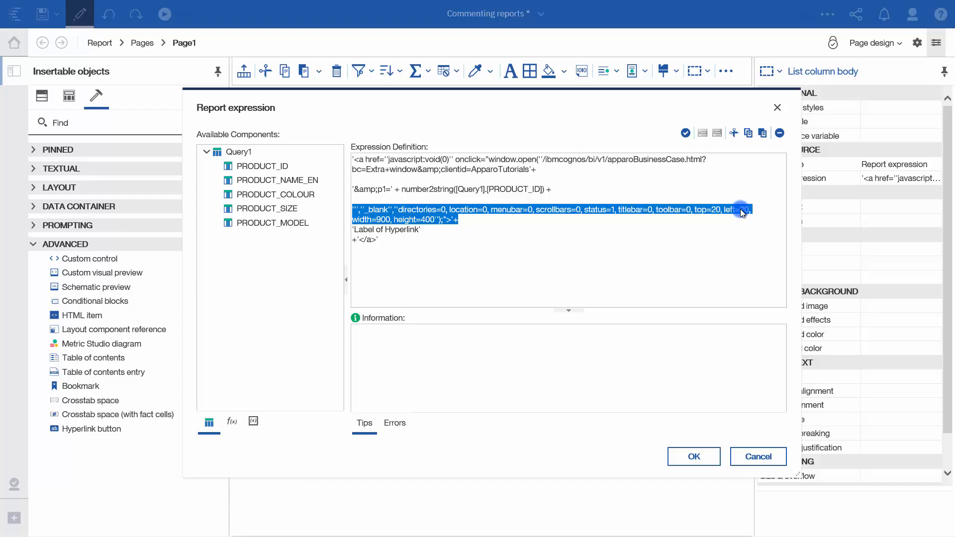
{"action": "left_click", "coordinate": [719, 210]}
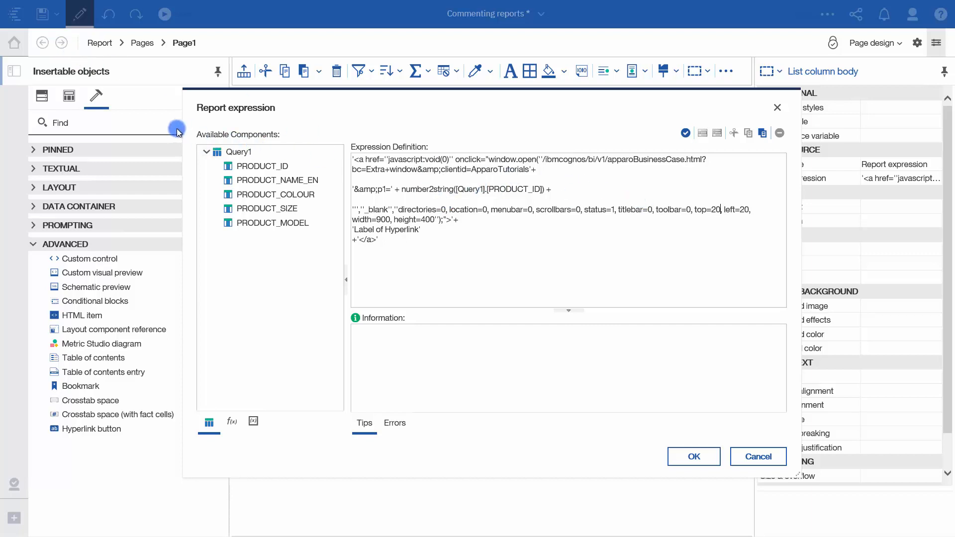
{"action": "type", "text": "0"}
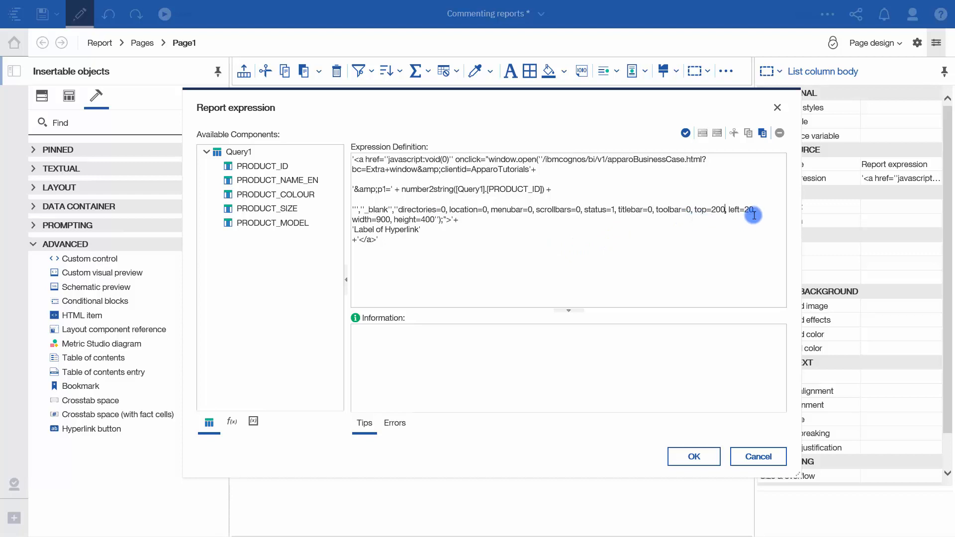
{"action": "left_click", "coordinate": [750, 209]}
{"action": "type", "text": "0"}
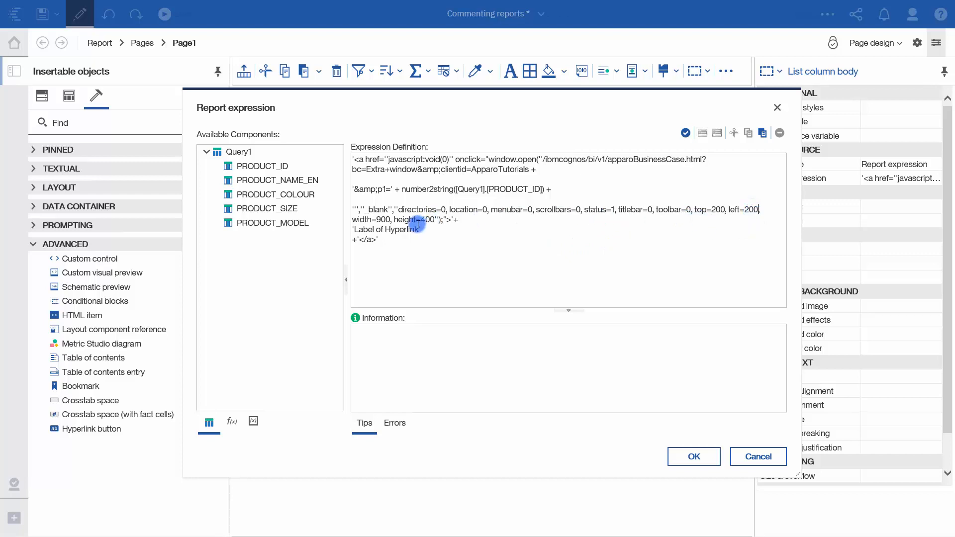
{"action": "left_click_drag", "start_coordinate": [379, 220], "coordinate": [385, 219]}
{"action": "type", "text": "45"}
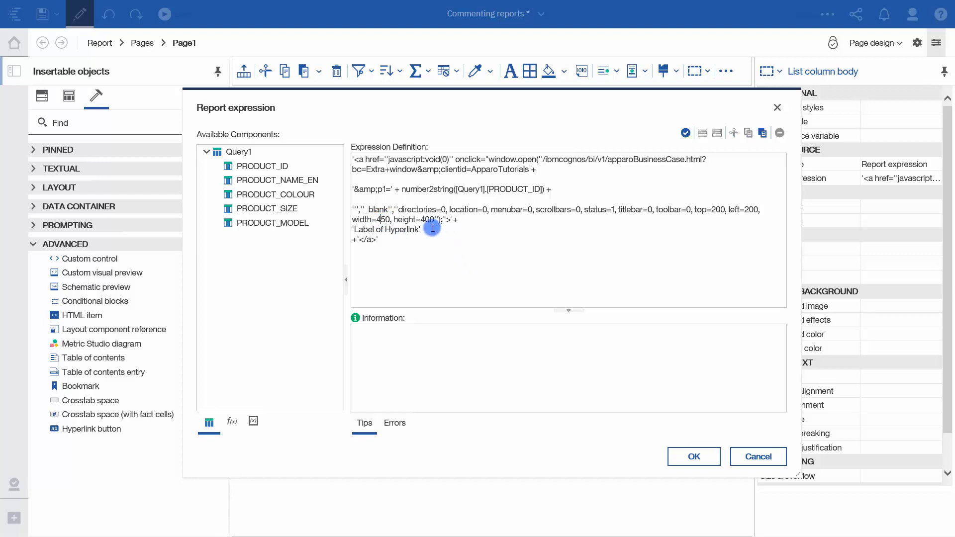
{"action": "key", "text": "BackSpace"}
{"action": "type", "text": "5"}
- Replace the hyperlink label text in the expression with 'Comment ' followed by a plus sign for concatenation
{"action": "left_click", "coordinate": [428, 228]}
{"action": "left_click_drag", "start_coordinate": [428, 228], "coordinate": [354, 232]}
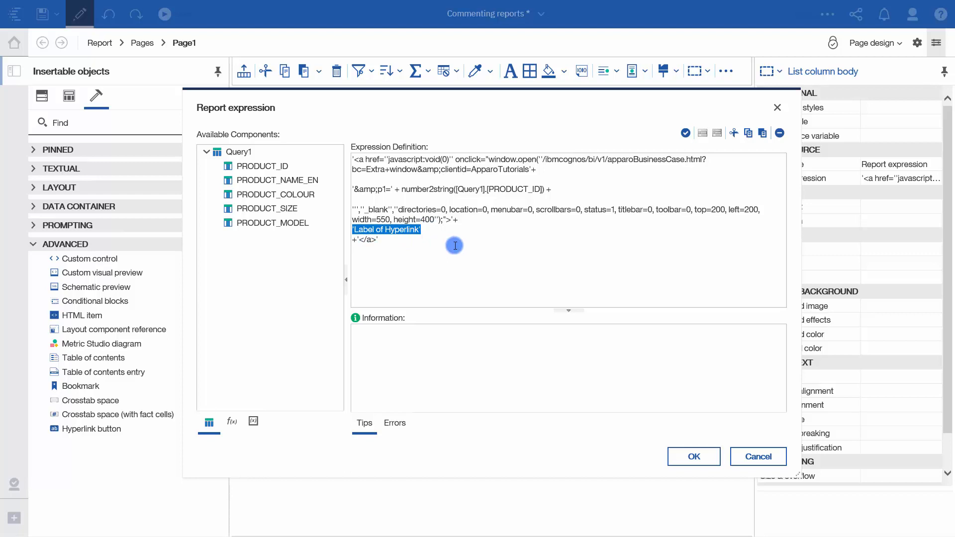
{"action": "left_click", "coordinate": [421, 232]}
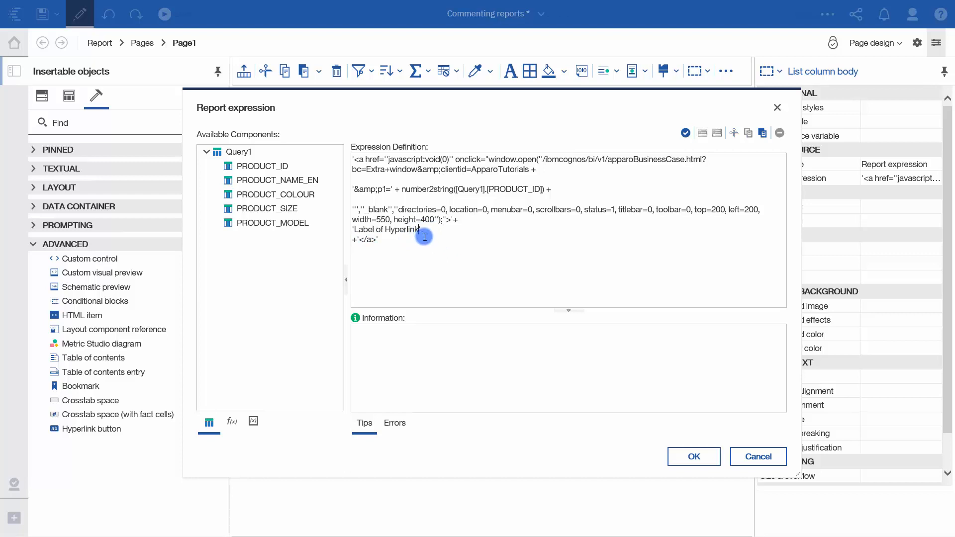
{"action": "key", "text": "BackSpace"}
{"action": "key", "text": "BackSpace"}
{"action": "key", "text": "BackSpace"}
{"action": "key", "text": "BackSpace"}
{"action": "key", "text": "BackSpace"}
{"action": "key", "text": "BackSpace"}
{"action": "key", "text": "BackSpace"}
{"action": "key", "text": "BackSpace"}
{"action": "key", "text": "BackSpace"}
{"action": "key", "text": "BackSpace"}
{"action": "key", "text": "BackSpace"}
{"action": "key", "text": "BackSpace"}
{"action": "key", "text": "BackSpace"}
{"action": "key", "text": "BackSpace"}
{"action": "key", "text": "BackSpace"}
{"action": "key", "text": "BackSpace"}
{"action": "type", "text": "Comment ' +"}
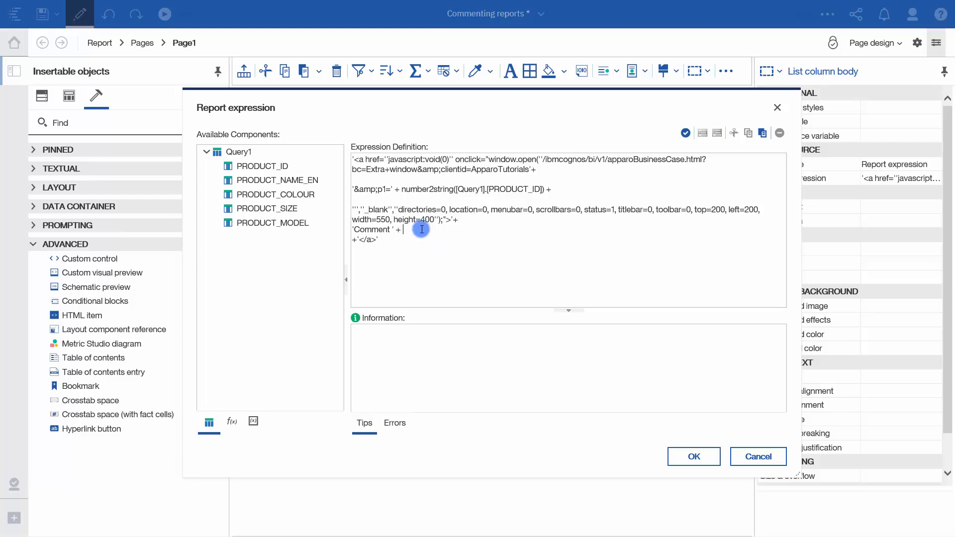
- Append [Query1].[PRODUCT_NAME_EN] to the hyperlink label, and validate and accept the report expression
{"action": "left_click", "coordinate": [308, 180]}
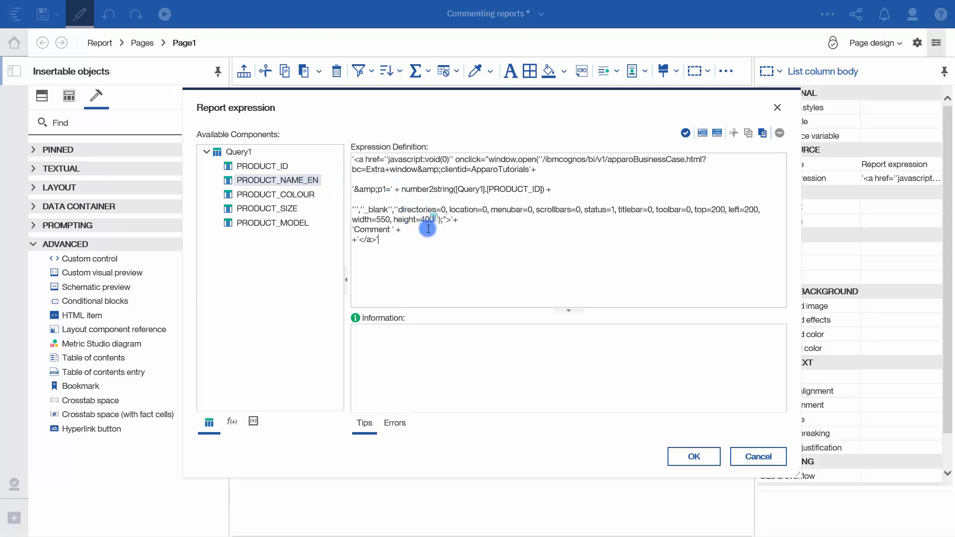
{"action": "left_click_drag", "start_coordinate": [428, 228], "coordinate": [402, 230]}
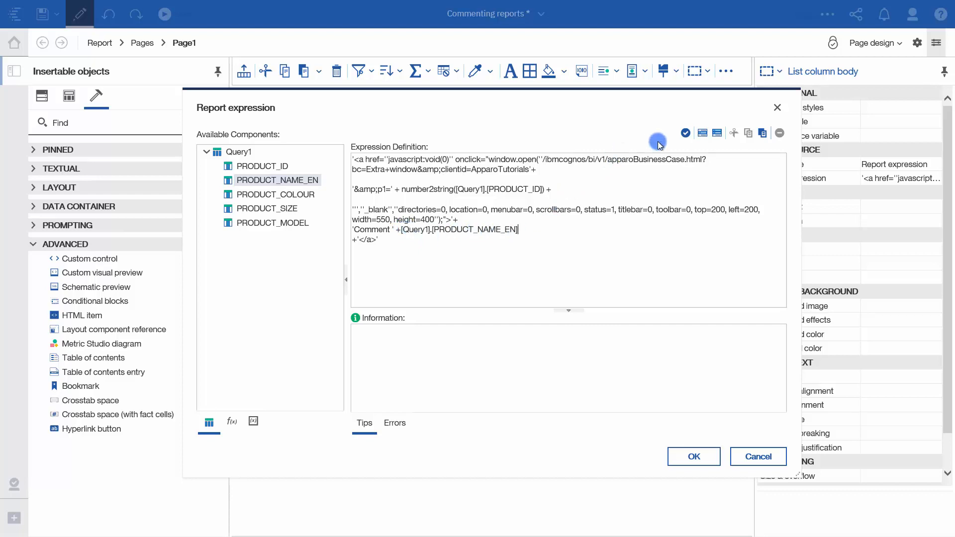
{"action": "left_click", "coordinate": [686, 132]}
{"action": "left_click", "coordinate": [692, 456]}
- Run the report as HTML and open the comment window for the Yellow Cap product from its hyperlink
{"action": "left_click", "coordinate": [164, 14]}
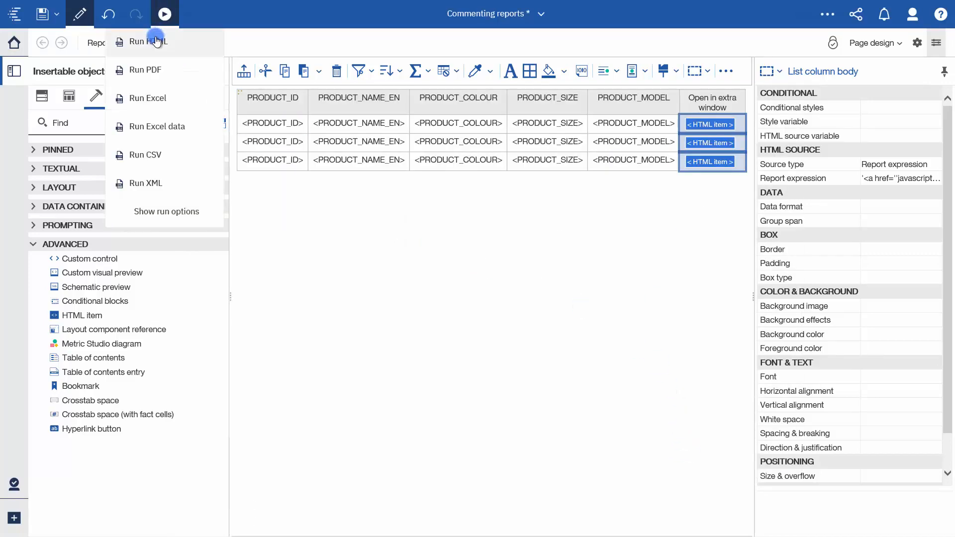
{"action": "left_click", "coordinate": [154, 35]}
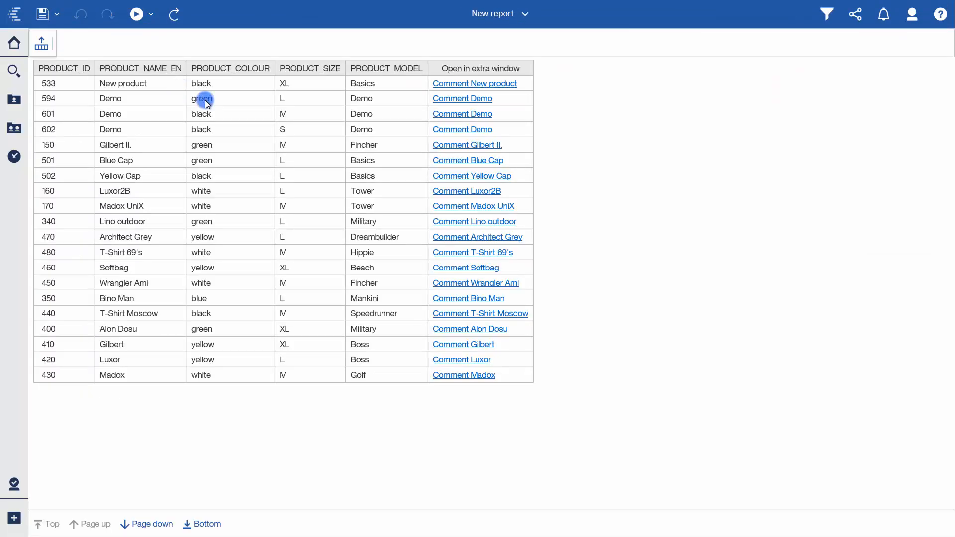
{"action": "left_click", "coordinate": [489, 199]}
{"action": "left_click", "coordinate": [492, 176]}
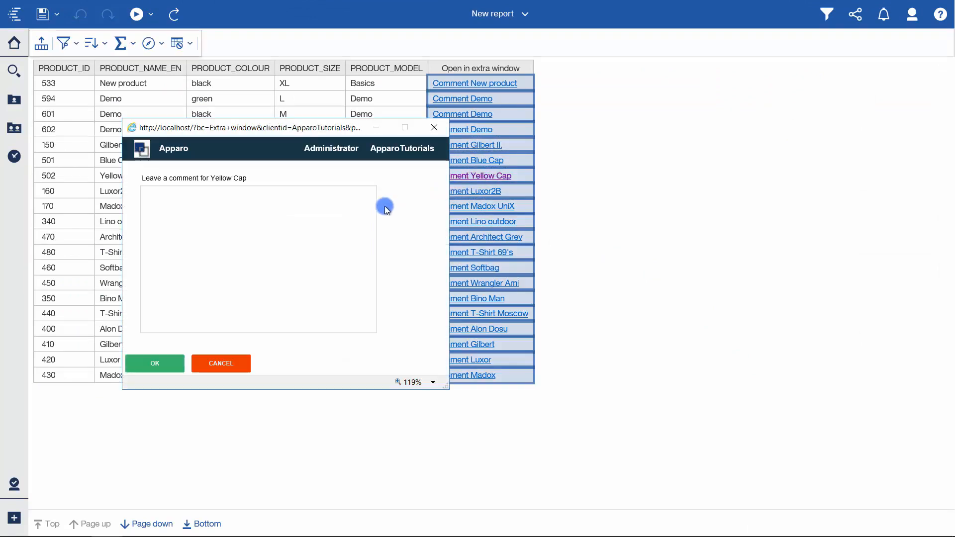
- Enter "comment" as the Yellow Cap comment and format it in bold, size 4 and red
{"action": "left_click", "coordinate": [256, 228]}
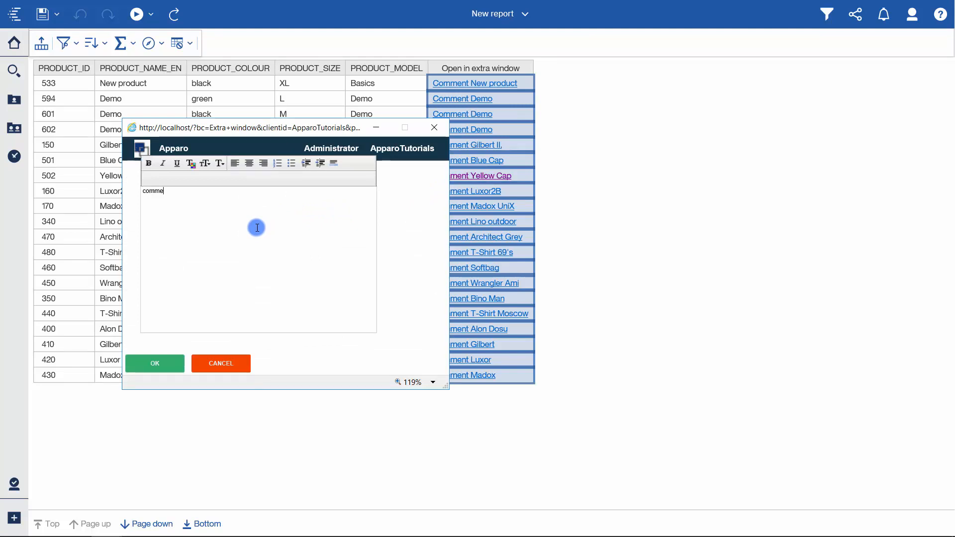
{"action": "type", "text": "comment"}
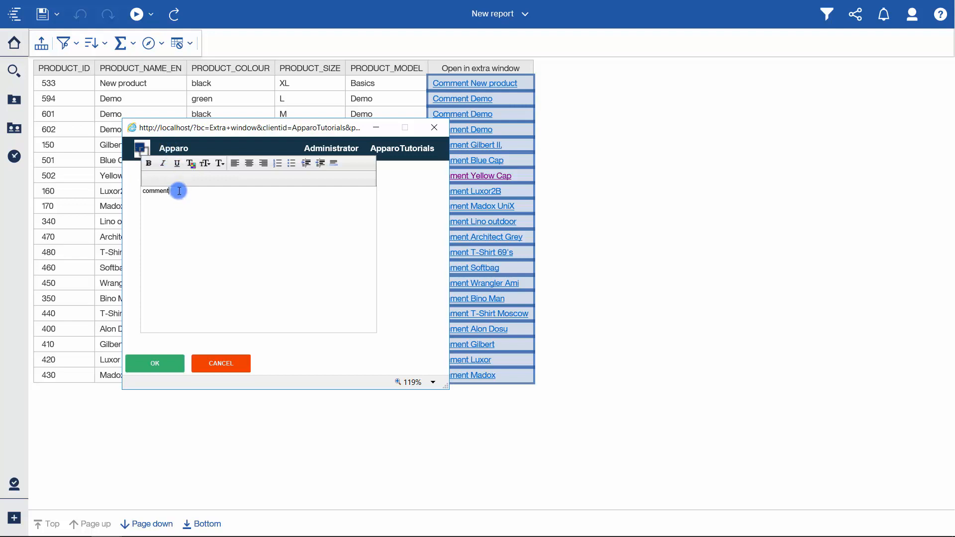
{"action": "left_click_drag", "start_coordinate": [178, 191], "coordinate": [134, 191]}
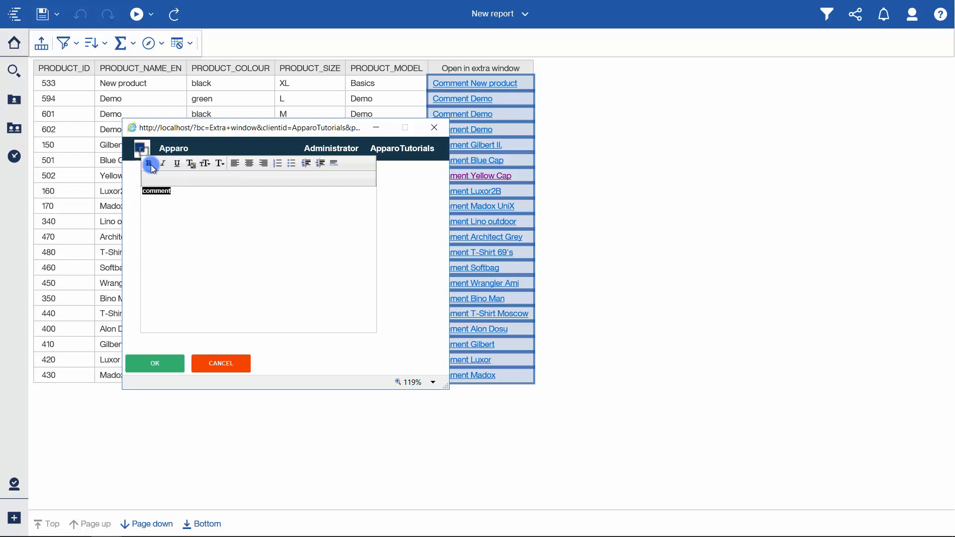
{"action": "left_click", "coordinate": [207, 163]}
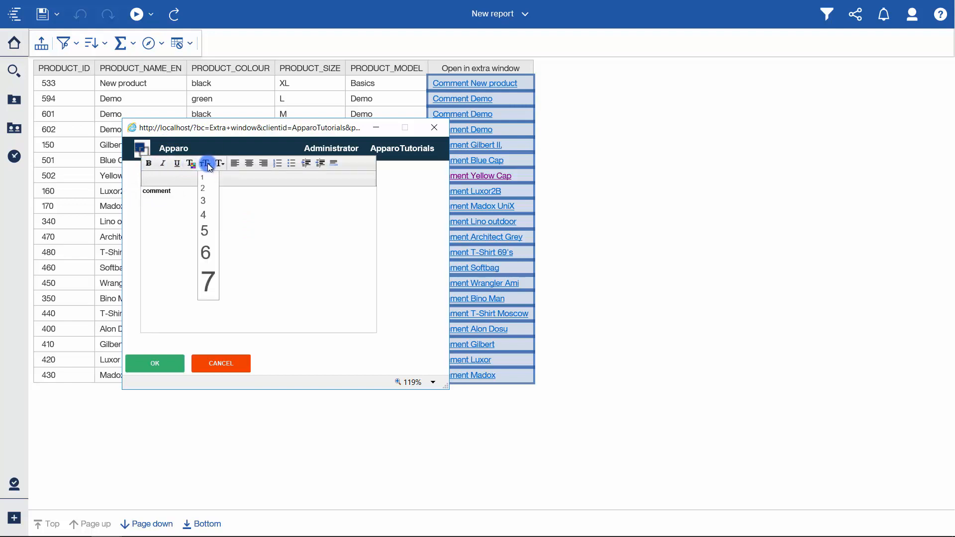
{"action": "left_click", "coordinate": [213, 216]}
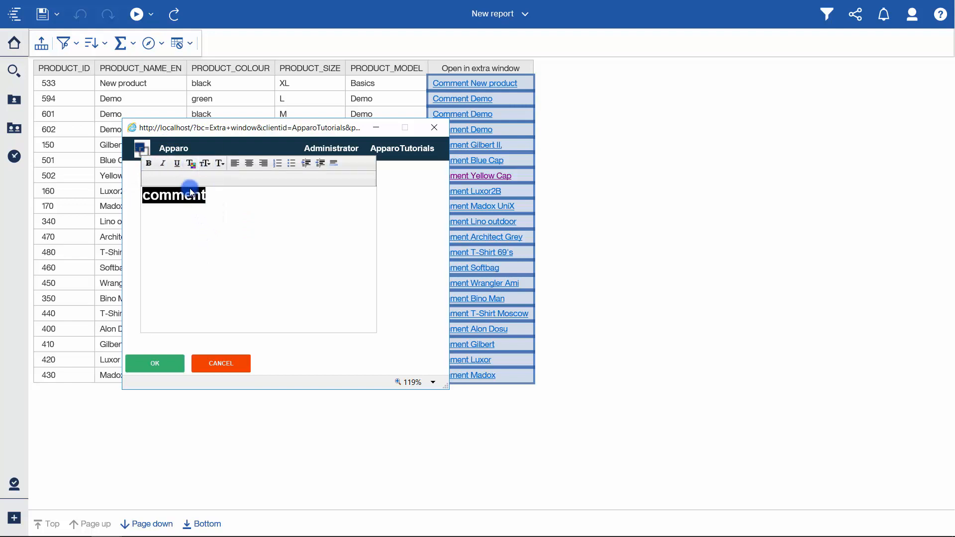
{"action": "left_click", "coordinate": [190, 165]}
{"action": "left_click", "coordinate": [199, 193]}
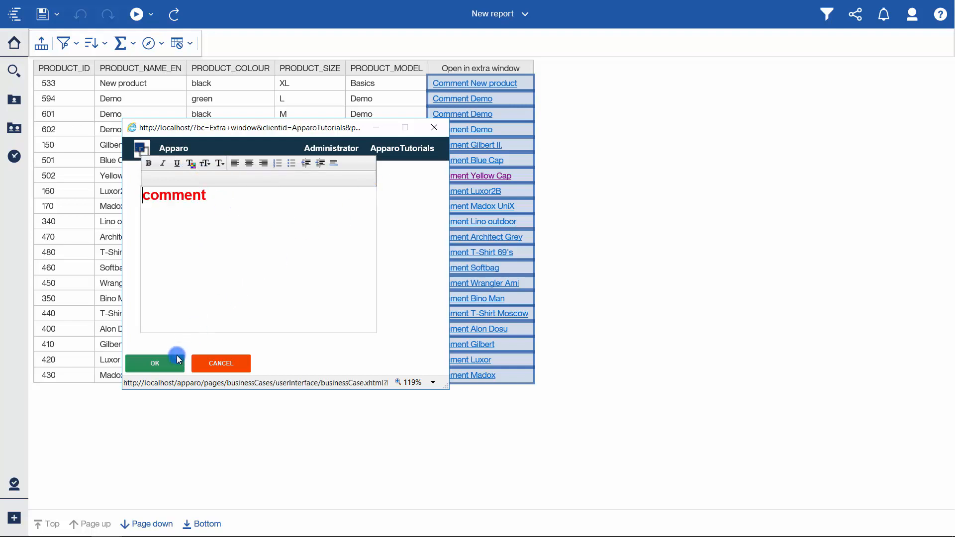
- Save the Yellow Cap comment, and reopen its comment window to check the entry before closing it
{"action": "left_click", "coordinate": [155, 362]}
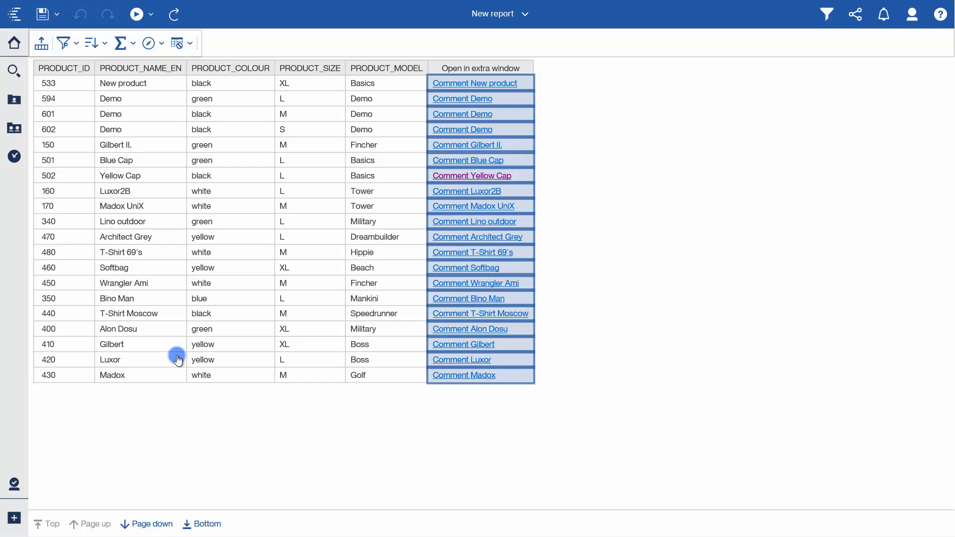
{"action": "left_click", "coordinate": [455, 177]}
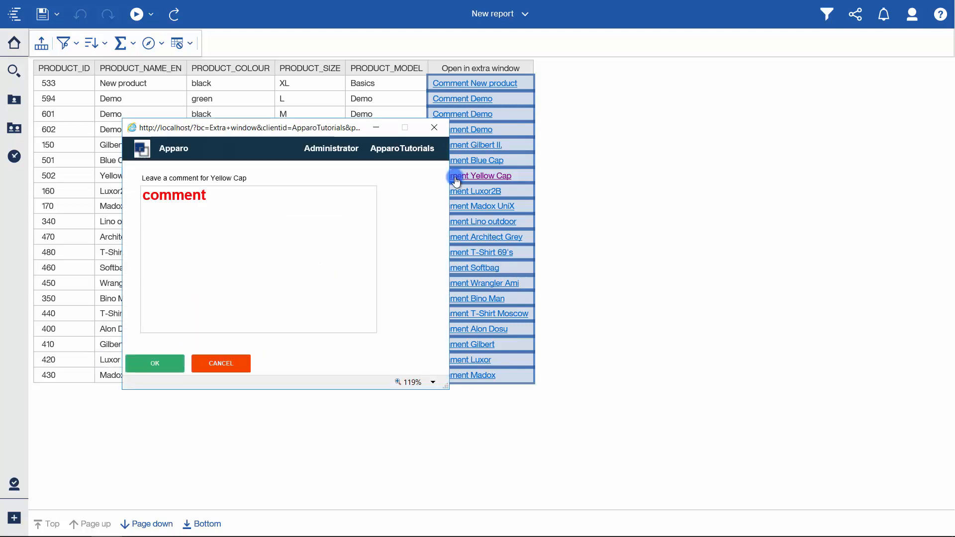
{"action": "left_click", "coordinate": [435, 128]}
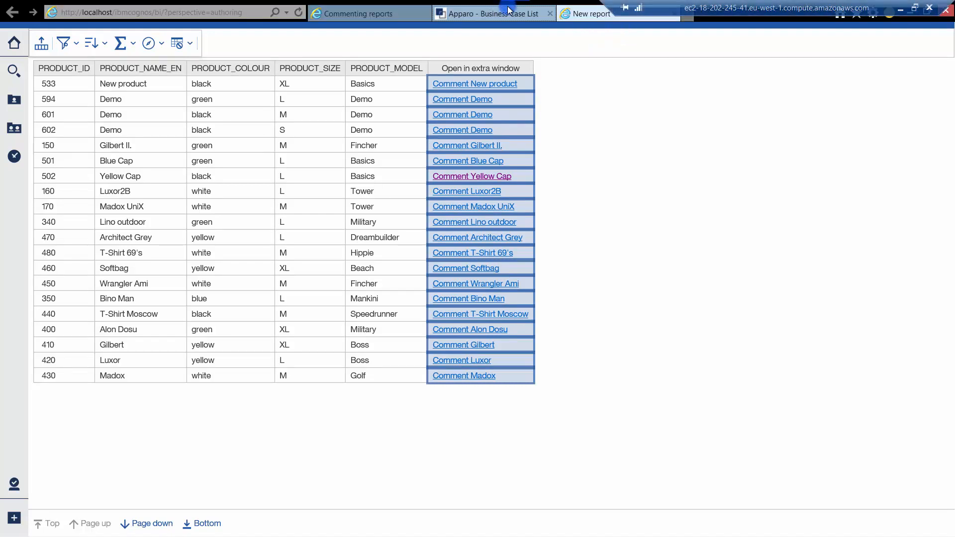
- Switch to Apparo, open the Embedded comment business case, and examine its Cognos report link code for a hyperlink embedded in the same report
{"action": "left_click", "coordinate": [503, 14]}
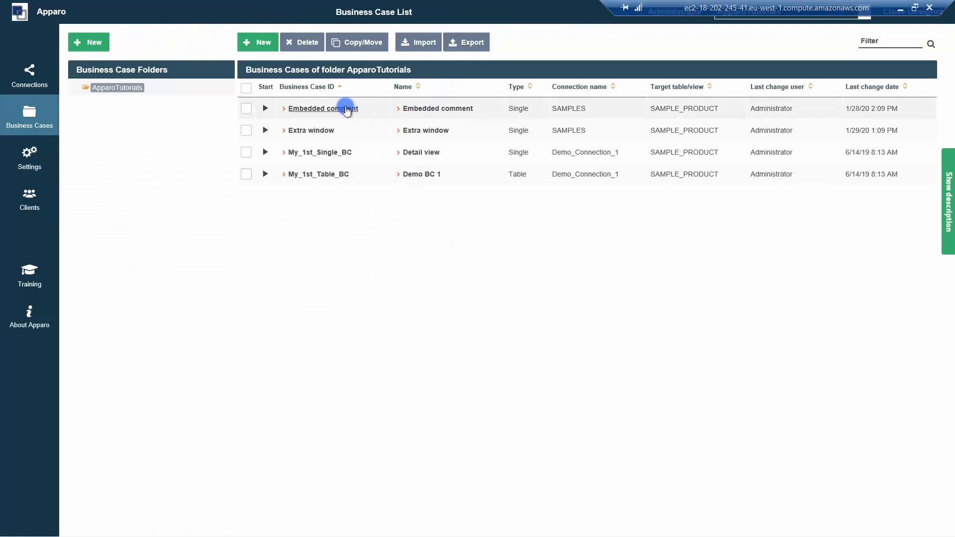
{"action": "left_click", "coordinate": [306, 108]}
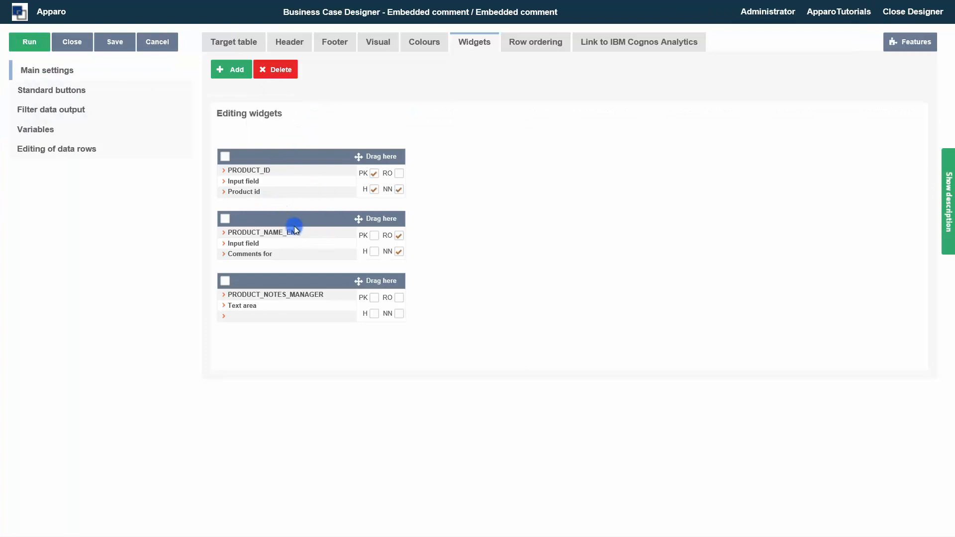
{"action": "left_click", "coordinate": [641, 44]}
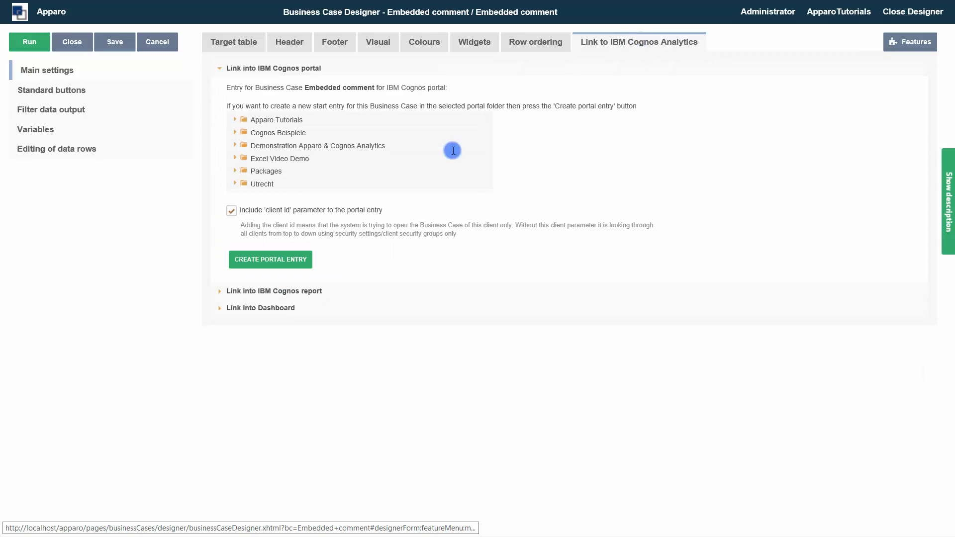
{"action": "left_click", "coordinate": [275, 291]}
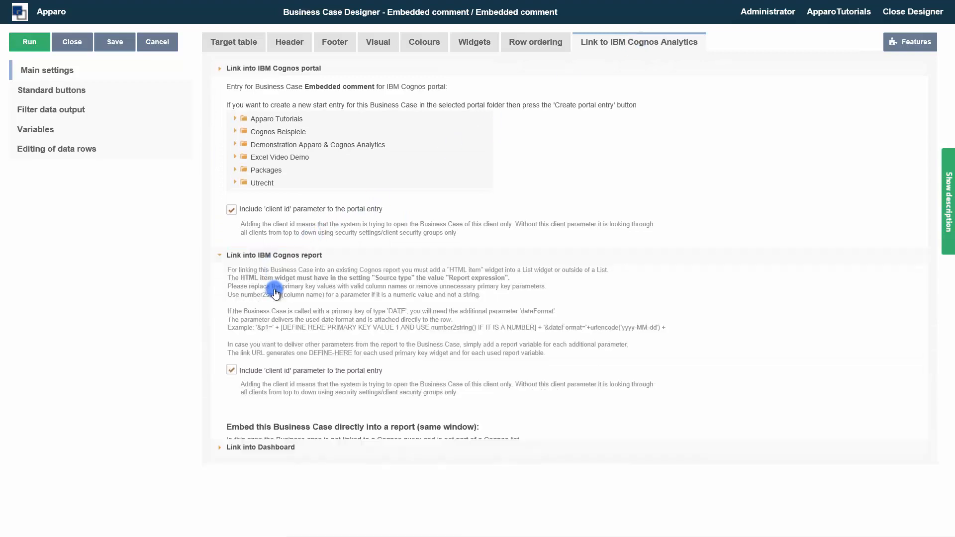
{"action": "scroll", "coordinate": [331, 284], "scroll_direction": "down", "scroll_amount": 5}
{"action": "scroll", "coordinate": [331, 285], "scroll_direction": "down", "scroll_amount": 3}
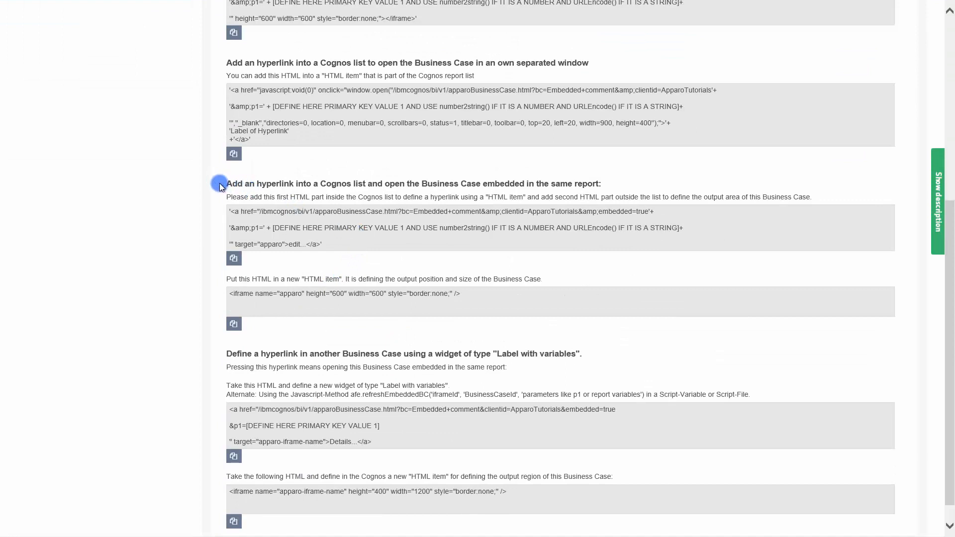
{"action": "left_click_drag", "start_coordinate": [220, 184], "coordinate": [615, 187]}
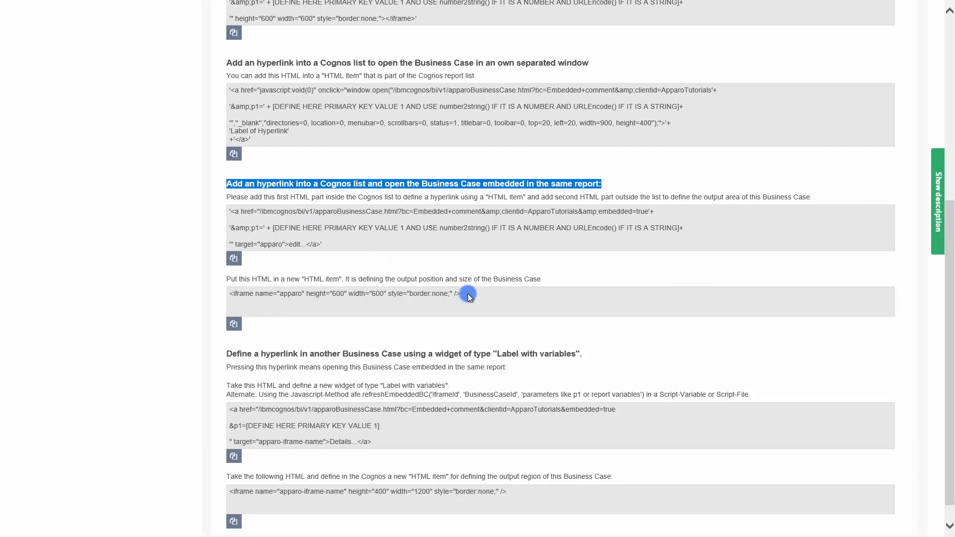
{"action": "left_click_drag", "start_coordinate": [464, 294], "coordinate": [246, 287]}
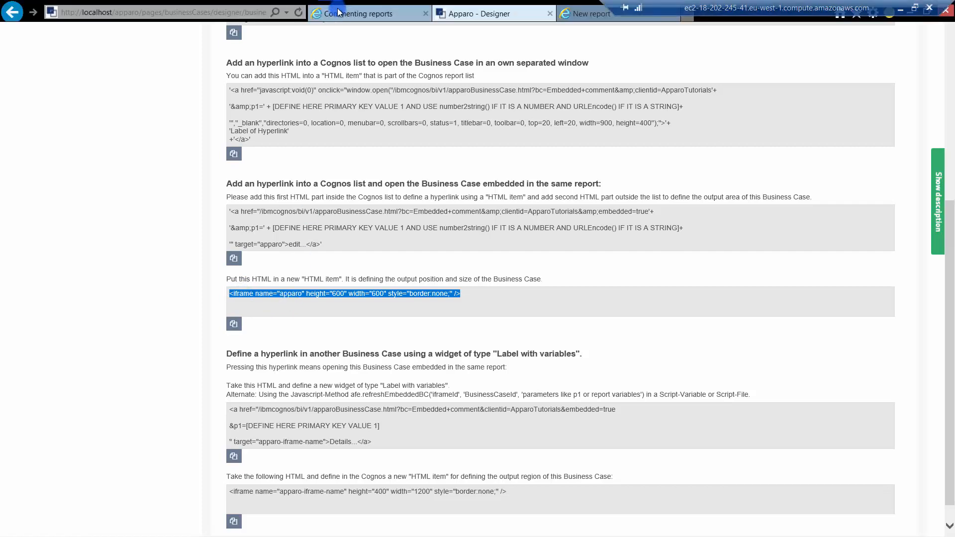
- Switch back to the Commenting reports design and insert a table with 2 columns and 1 row beside the product list
{"action": "left_click", "coordinate": [339, 11]}
{"action": "left_click", "coordinate": [18, 72]}
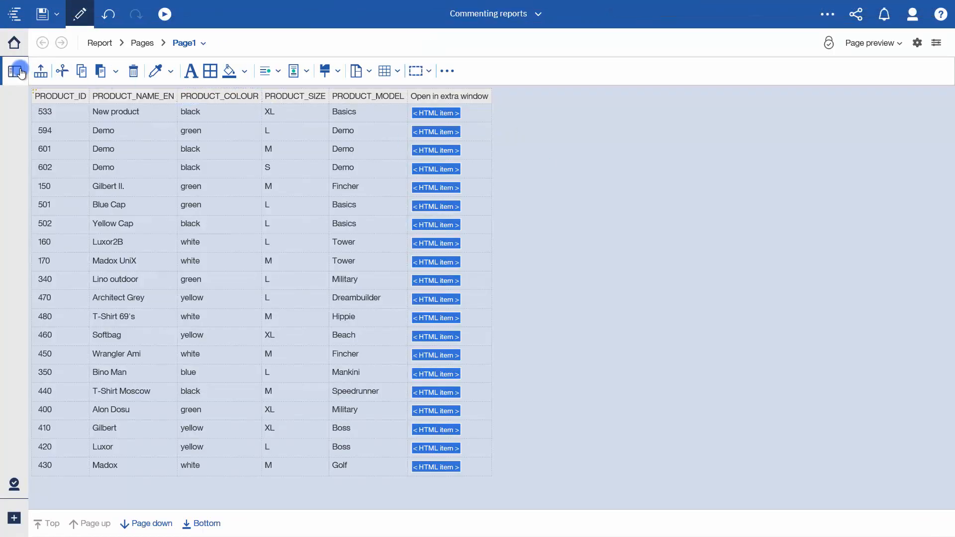
{"action": "left_click", "coordinate": [96, 96]}
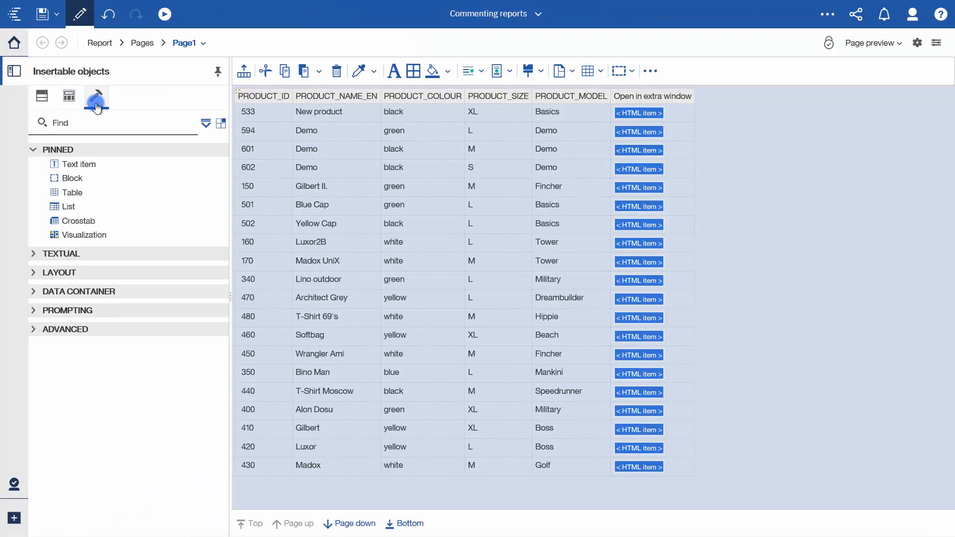
{"action": "left_click", "coordinate": [80, 192]}
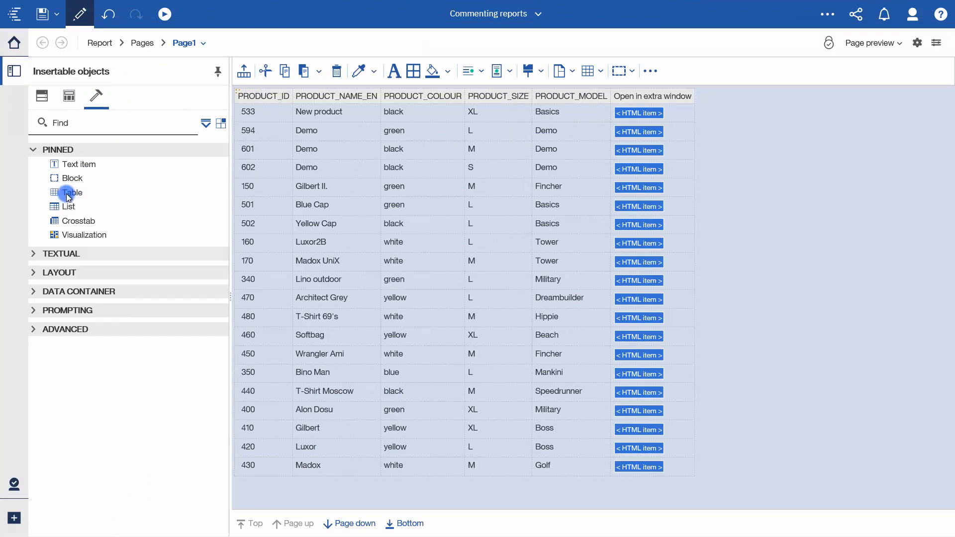
{"action": "left_click_drag", "start_coordinate": [67, 193], "coordinate": [696, 236]}
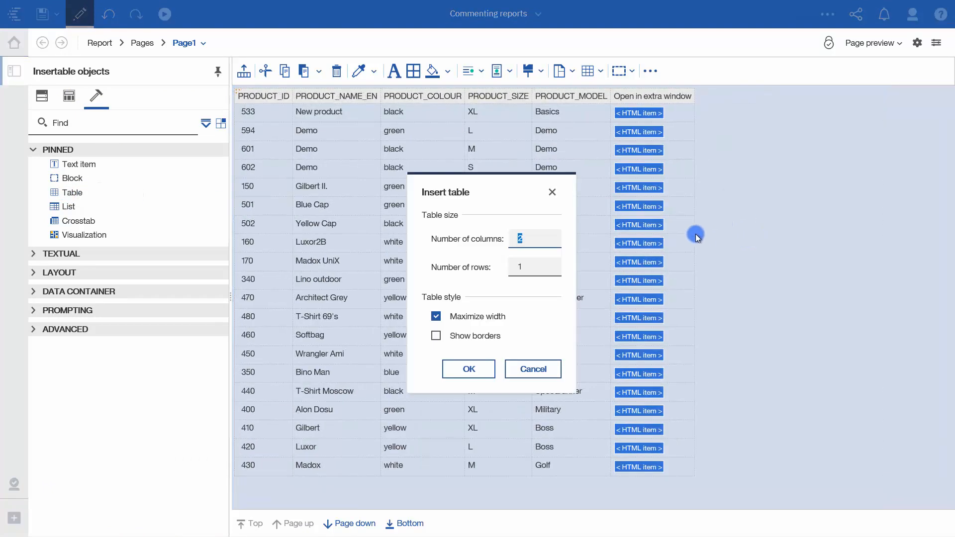
{"action": "left_click", "coordinate": [470, 369]}
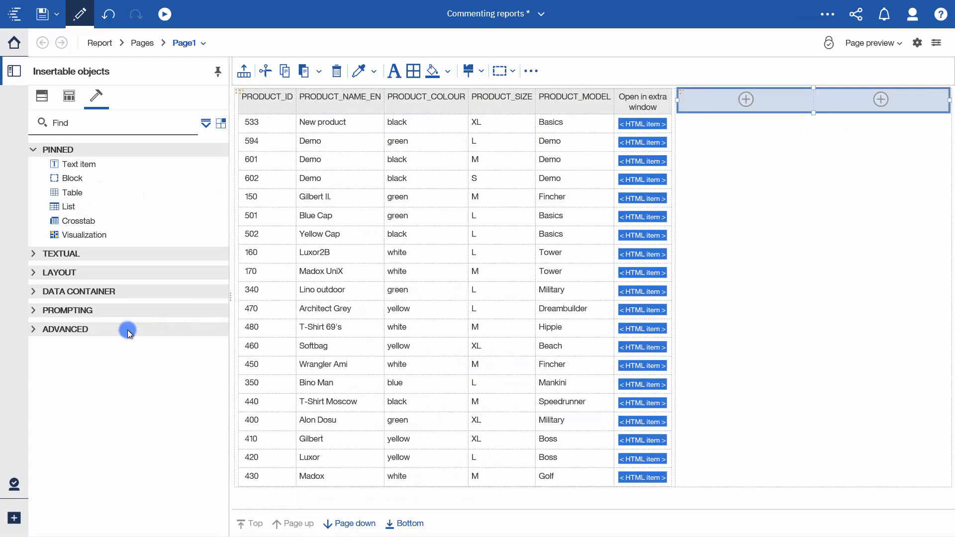
- Insert an HTML item into the new table's first cell and another as a list column after Open in extra window
{"action": "left_click", "coordinate": [69, 329]}
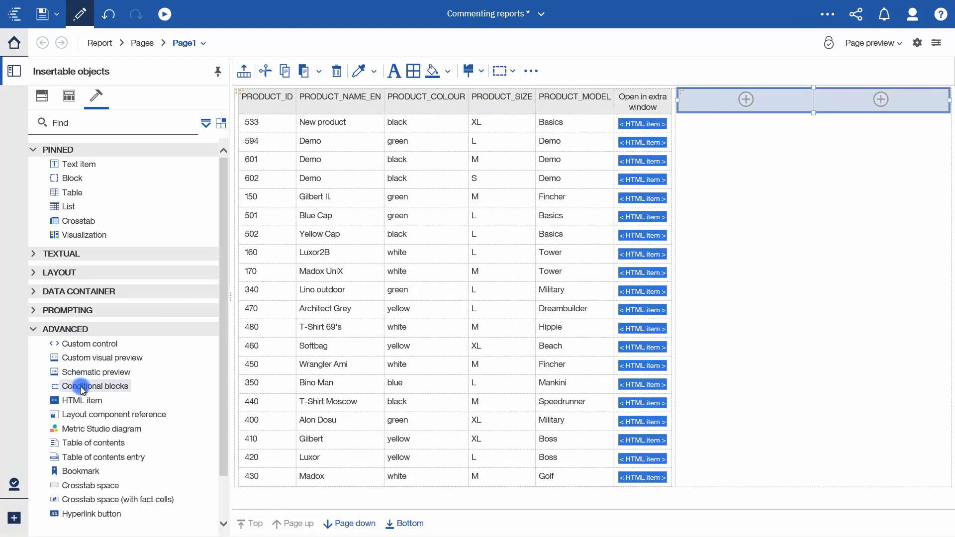
{"action": "left_click_drag", "start_coordinate": [82, 389], "coordinate": [760, 110]}
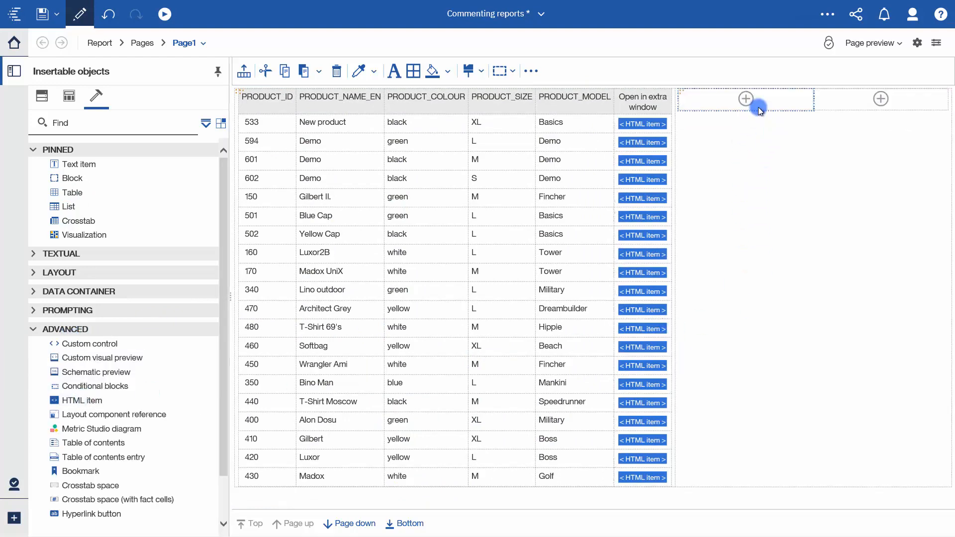
{"action": "left_click_drag", "start_coordinate": [90, 400], "coordinate": [668, 271]}
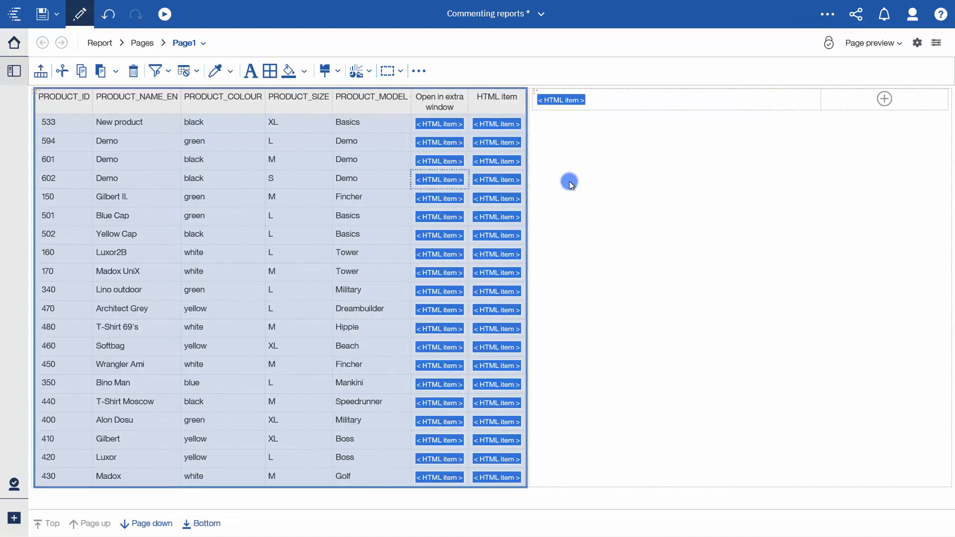
- Define the table cell's HTML item as a borderless iframe named apparo with height 400 and width 500
{"action": "left_click", "coordinate": [598, 99]}
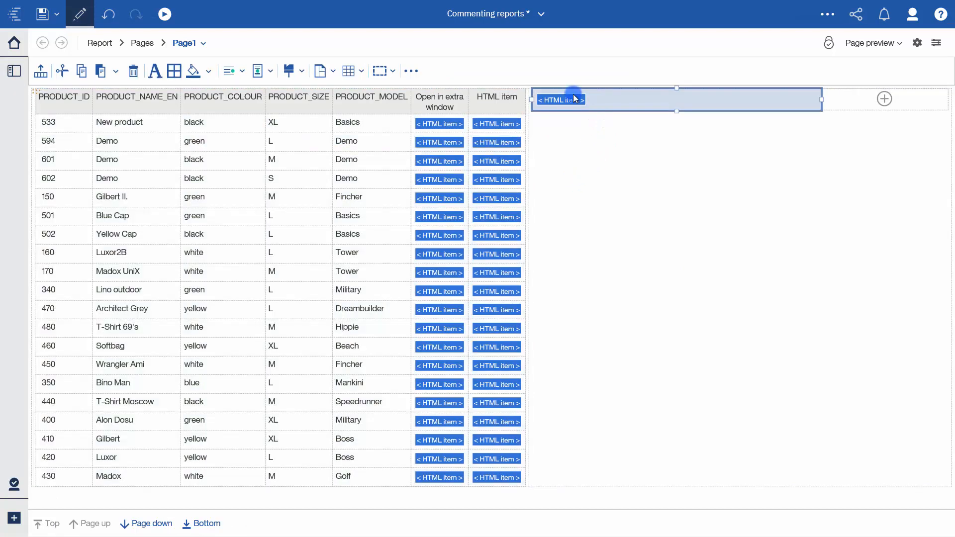
{"action": "double_click", "coordinate": [564, 99]}
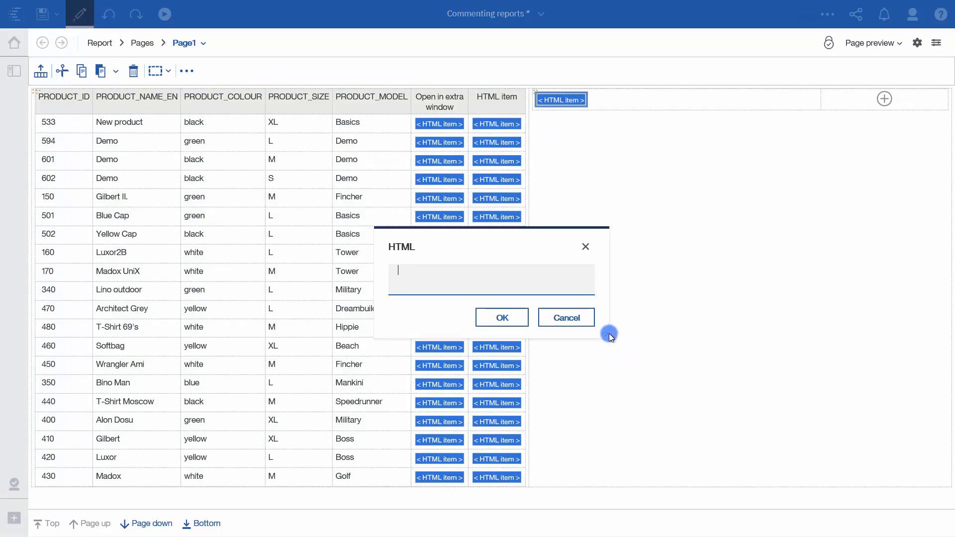
{"action": "left_click_drag", "start_coordinate": [606, 334], "coordinate": [711, 346]}
{"action": "left_click", "coordinate": [487, 282]}
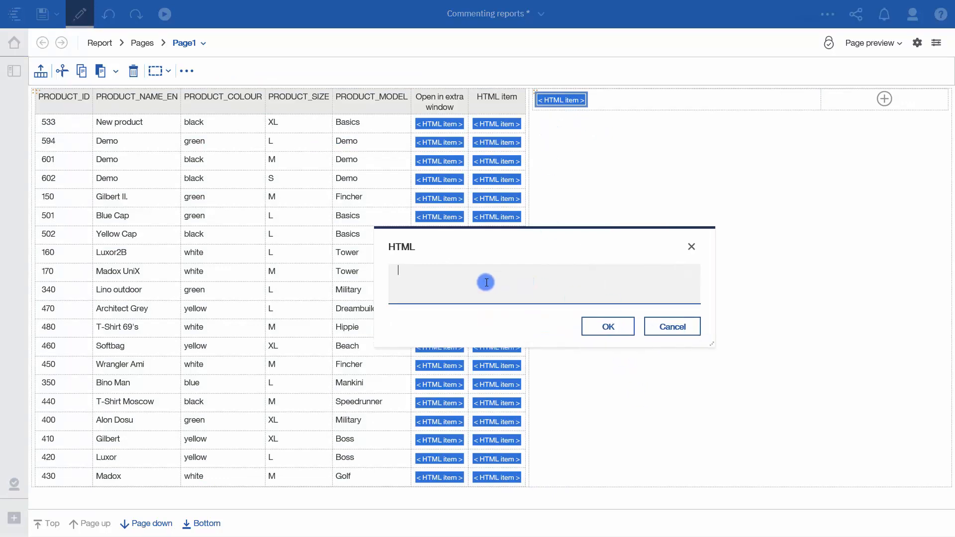
{"action": "type", "text": "<iframe name=\"apparo\" height=\"600\" width=\"600\" style=\"border:none;\" />"}
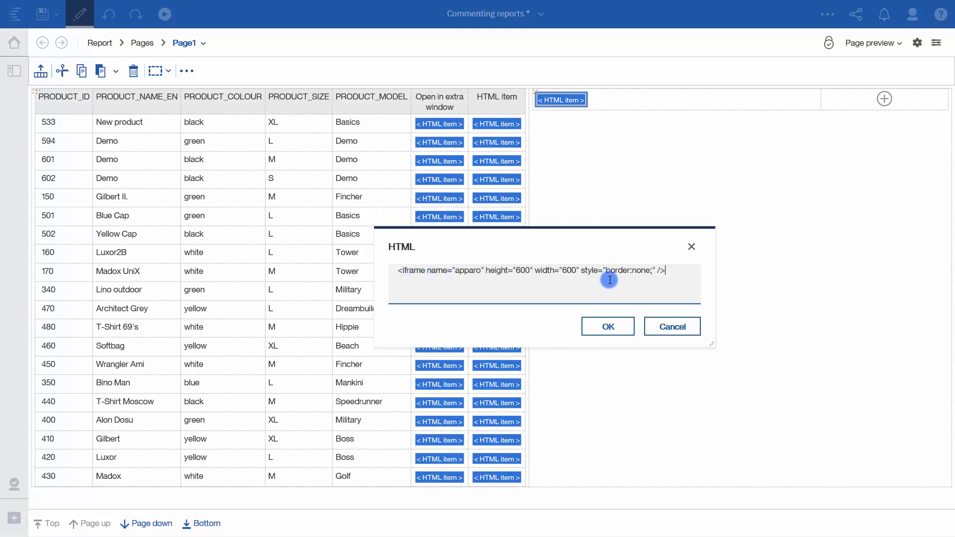
{"action": "left_click", "coordinate": [520, 273]}
{"action": "key", "text": "BackSpace"}
{"action": "type", "text": "4"}
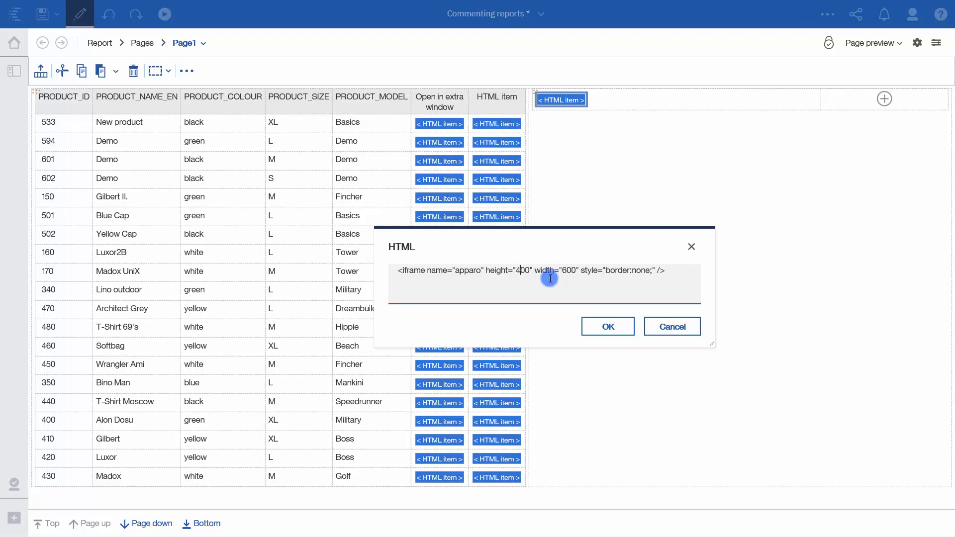
{"action": "left_click", "coordinate": [568, 271]}
{"action": "type", "text": "5"}
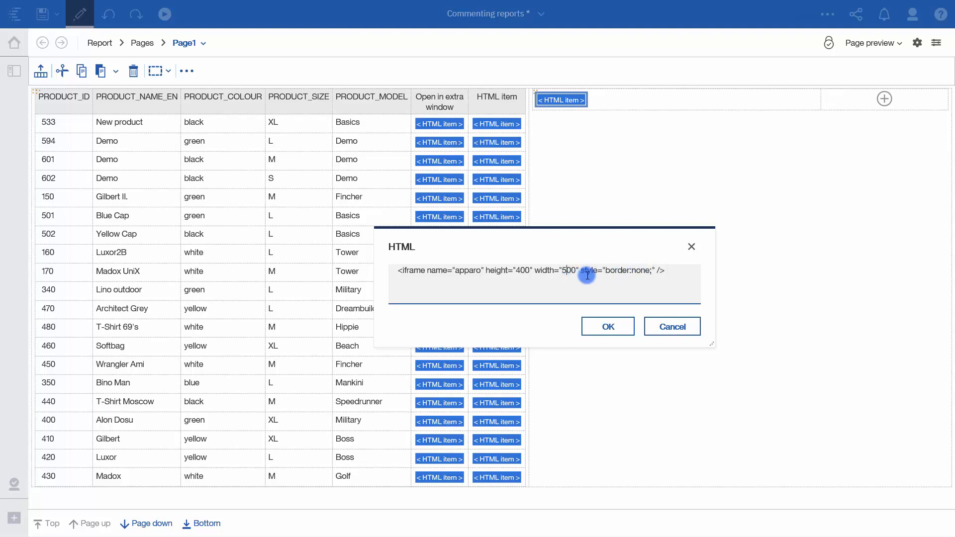
{"action": "left_click", "coordinate": [619, 323]}
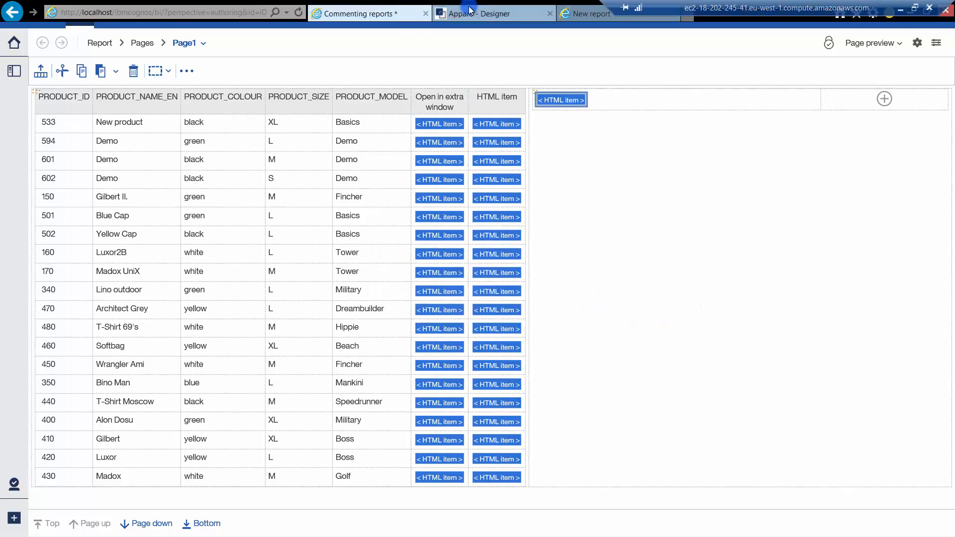
- Switch to Apparo Designer and copy the hyperlink code that opens the business case embedded in the same report
{"action": "left_click", "coordinate": [472, 19]}
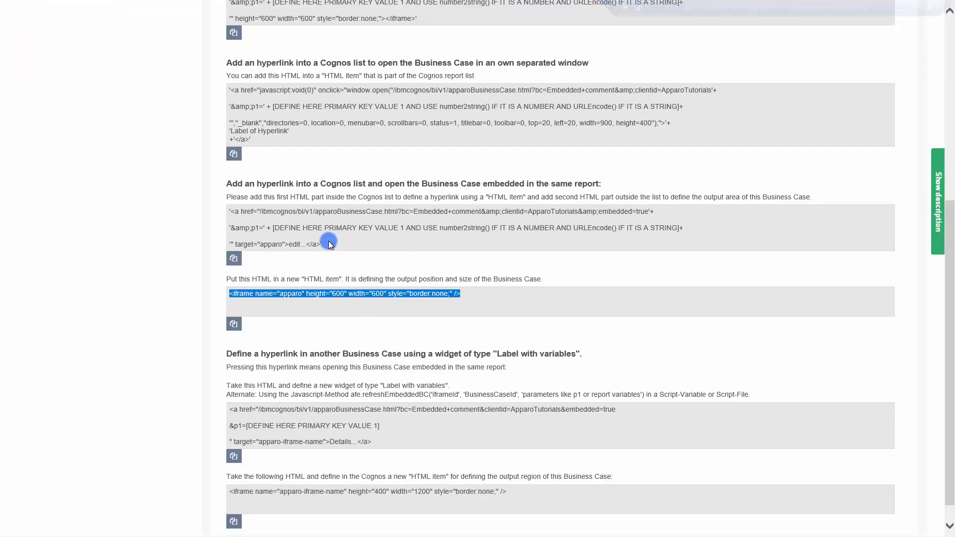
{"action": "left_click_drag", "start_coordinate": [329, 244], "coordinate": [228, 205]}
{"action": "key", "text": "ctrl+c"}
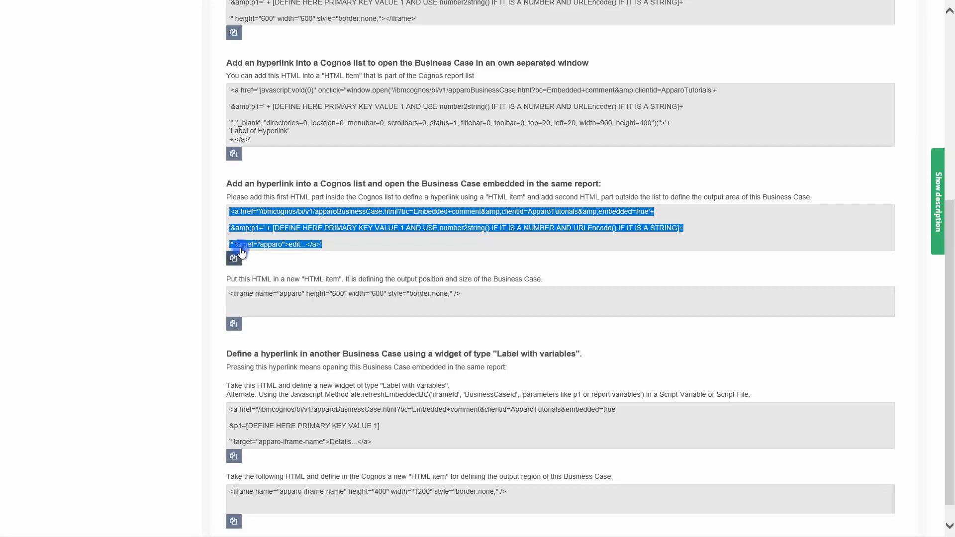
- Switch back to the Commenting reports design and set the new HTML item column's title to Embedded comment
{"action": "left_click", "coordinate": [338, 16]}
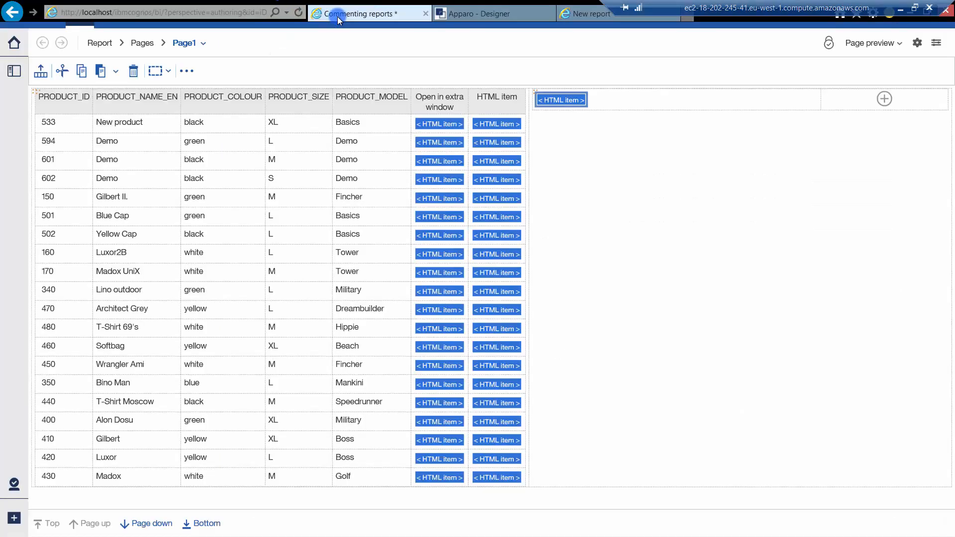
{"action": "left_click", "coordinate": [495, 97]}
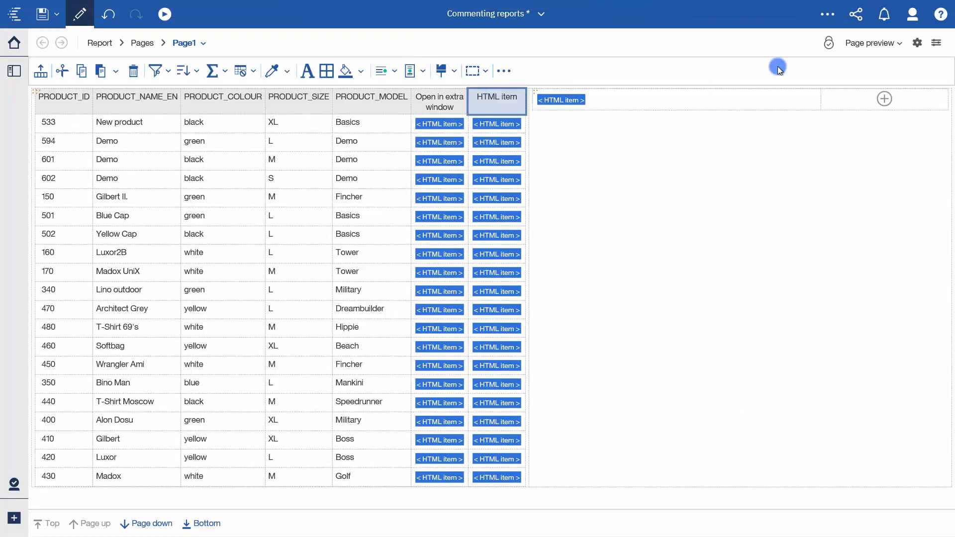
{"action": "left_click", "coordinate": [935, 43]}
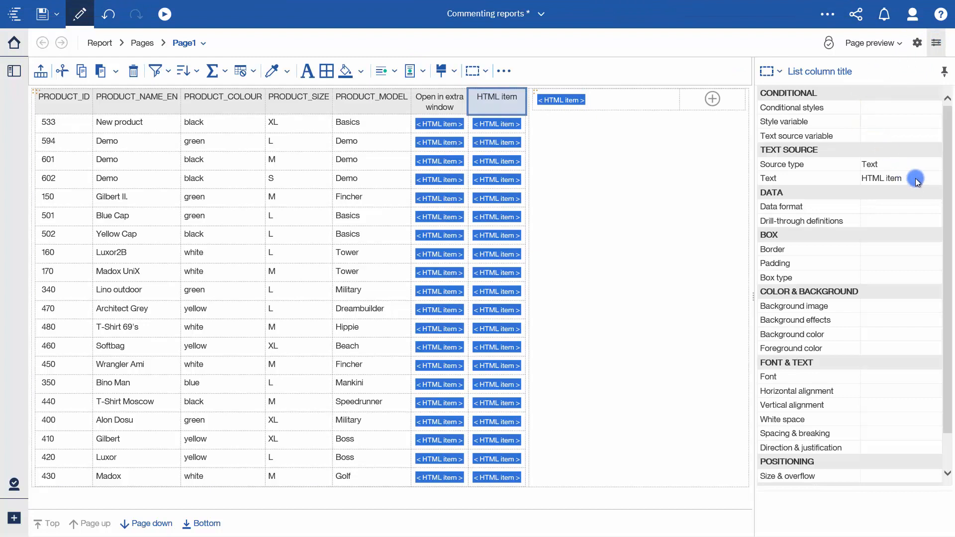
{"action": "left_click", "coordinate": [935, 178]}
{"action": "key", "text": "ctrl+a"}
{"action": "type", "text": "E"}
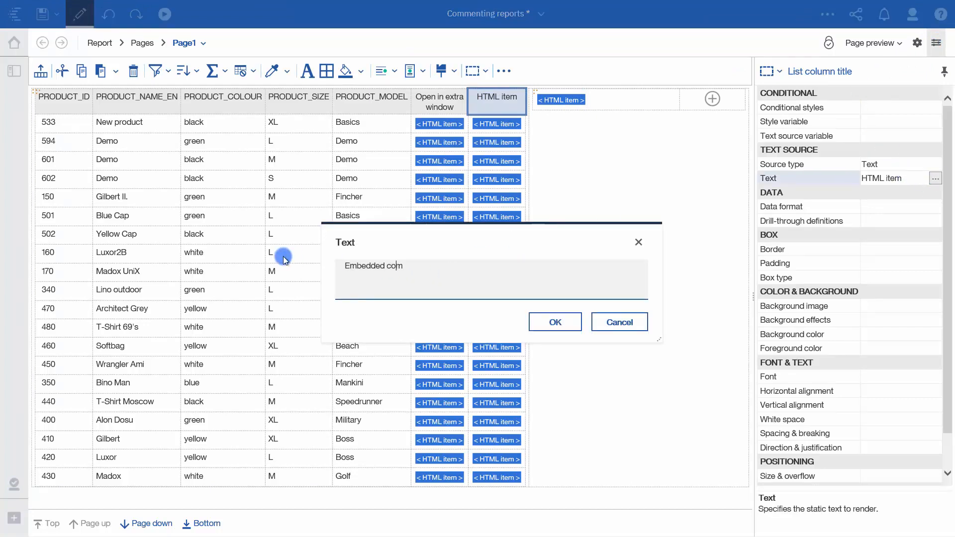
{"action": "type", "text": "mbedded comment"}
{"action": "left_click", "coordinate": [555, 321]}
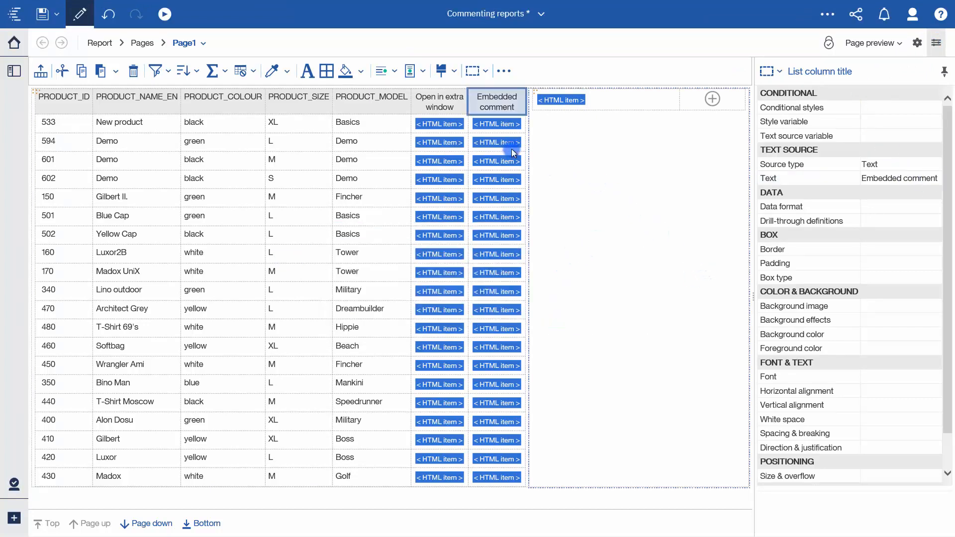
- Set the Embedded comment column's HTML source type to Report expression and paste the copied hyperlink code into its expression
{"action": "left_click", "coordinate": [492, 127]}
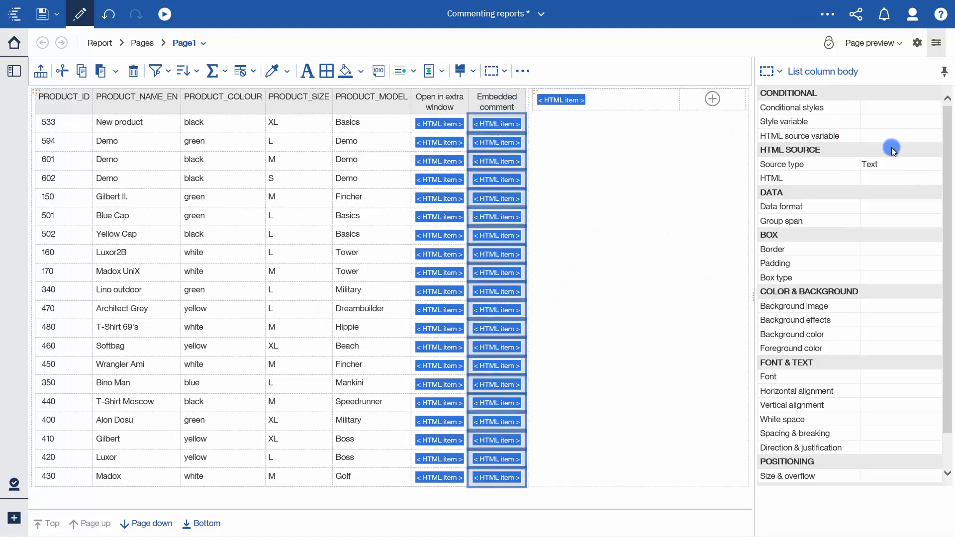
{"action": "left_click", "coordinate": [905, 162]}
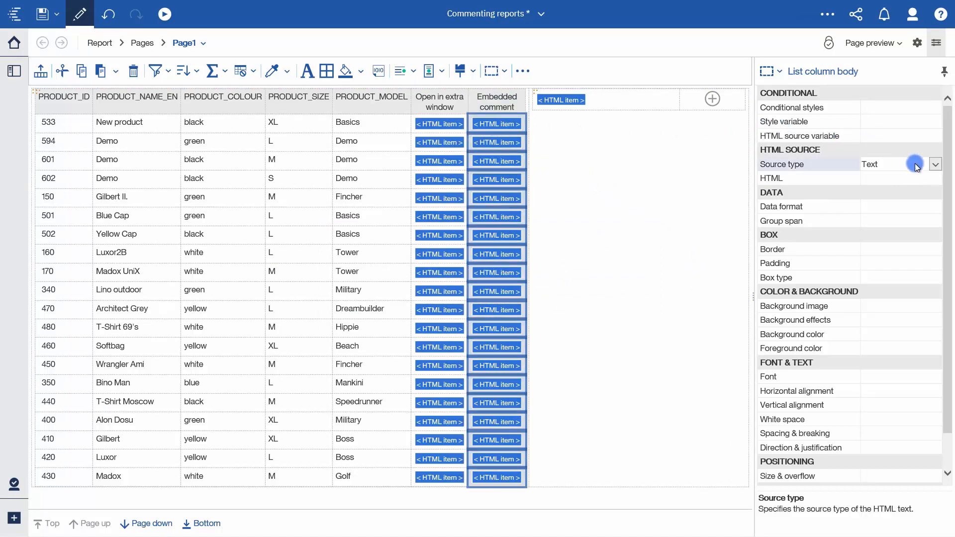
{"action": "left_click", "coordinate": [935, 164]}
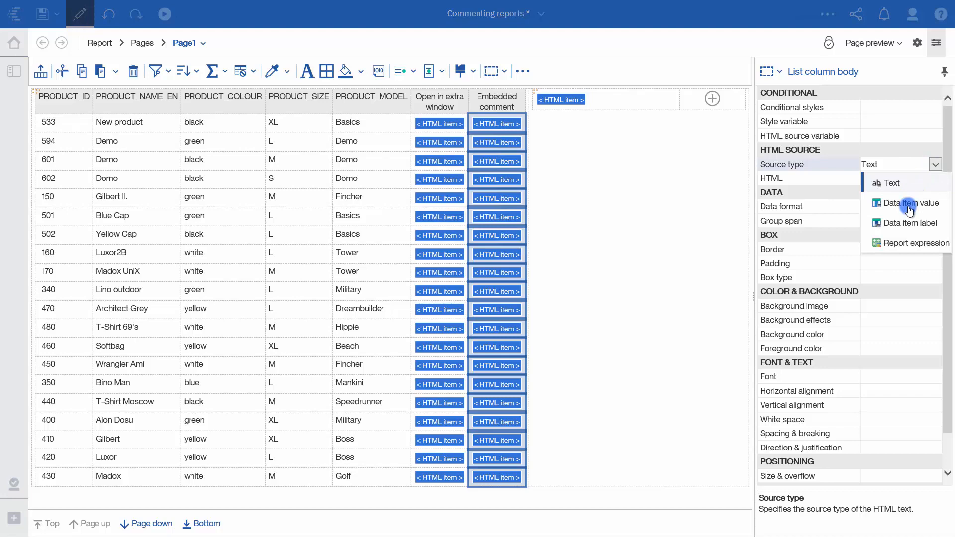
{"action": "left_click", "coordinate": [900, 242]}
{"action": "double_click", "coordinate": [494, 127]}
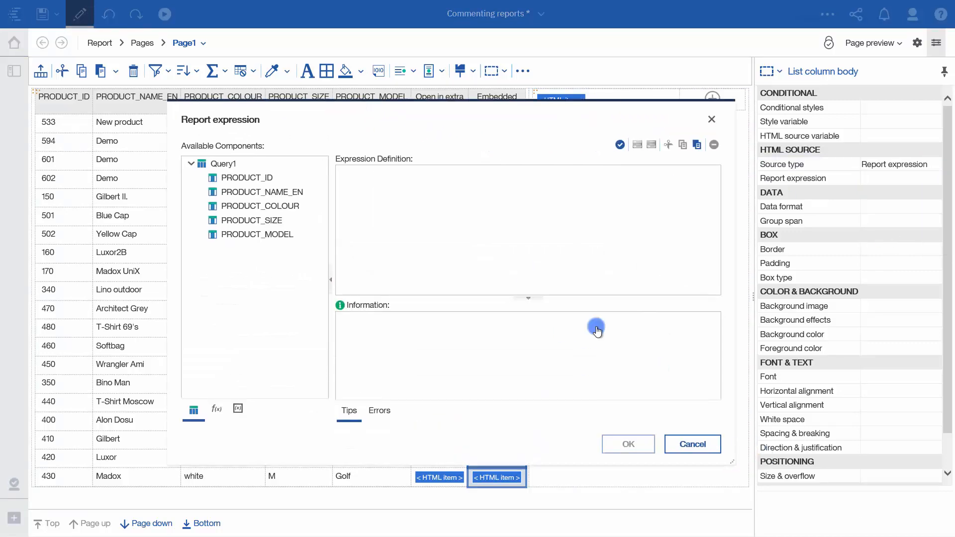
{"action": "key", "text": "ctrl+v"}
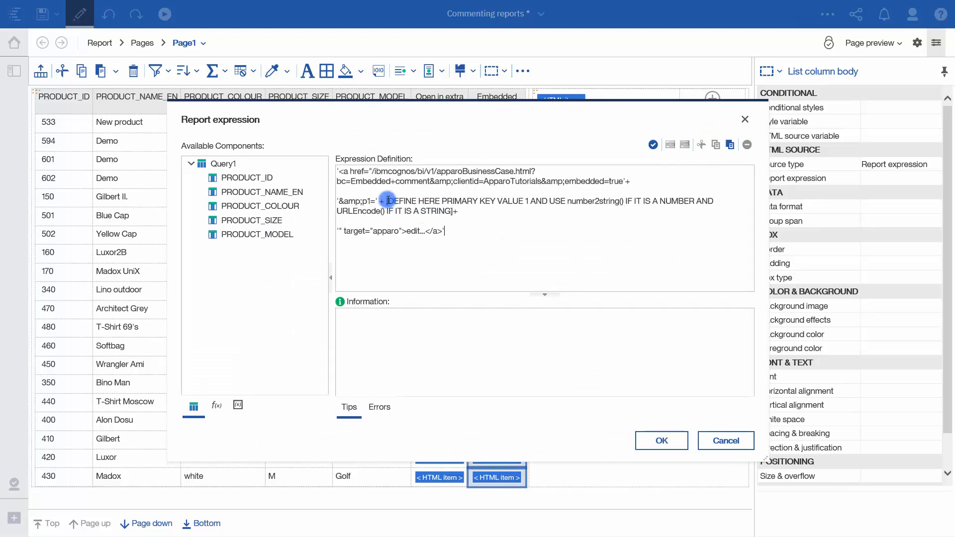
- Replace the primary key placeholder in the expression with number2string([Query1].[PRODUCT_ID])
{"action": "left_click_drag", "start_coordinate": [385, 201], "coordinate": [566, 201]}
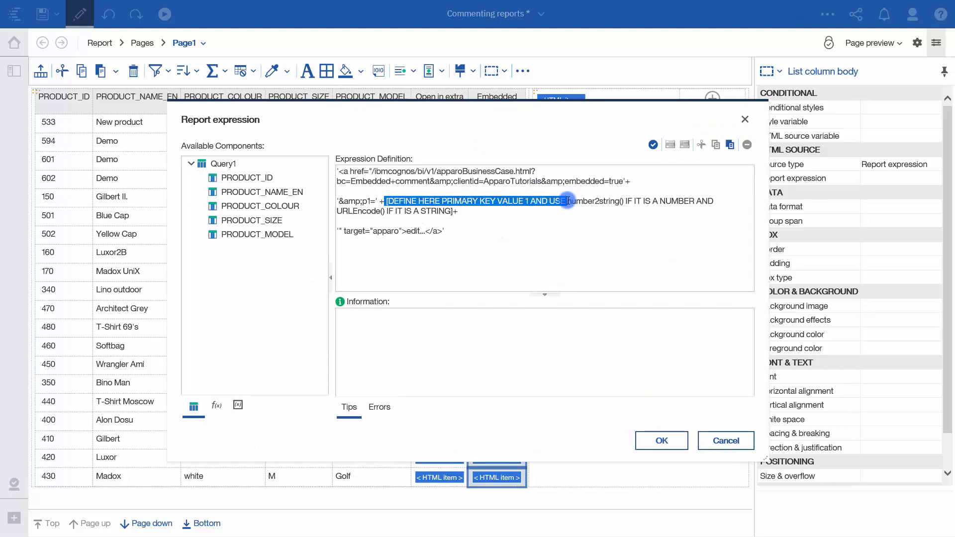
{"action": "key", "text": "BackSpace"}
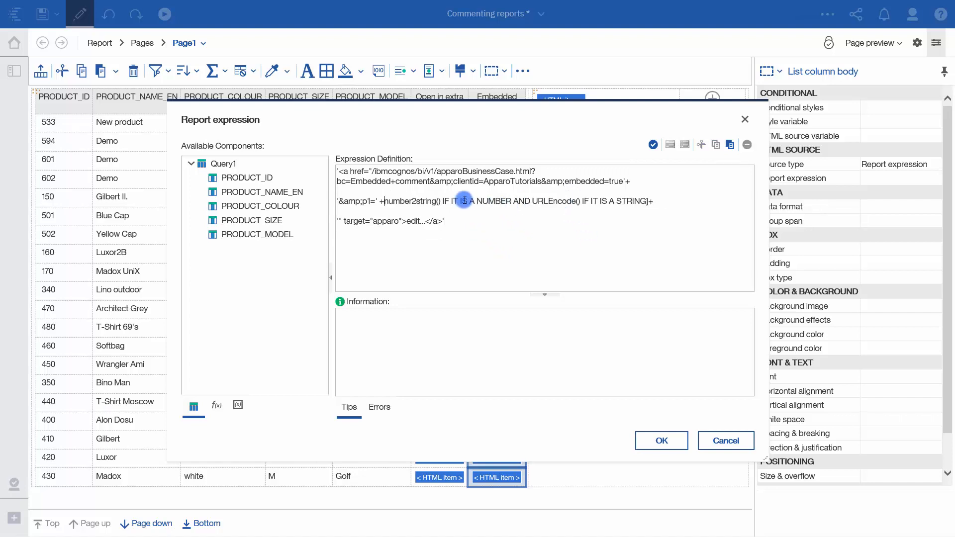
{"action": "left_click_drag", "start_coordinate": [442, 201], "coordinate": [630, 197]}
{"action": "key", "text": "BackSpace"}
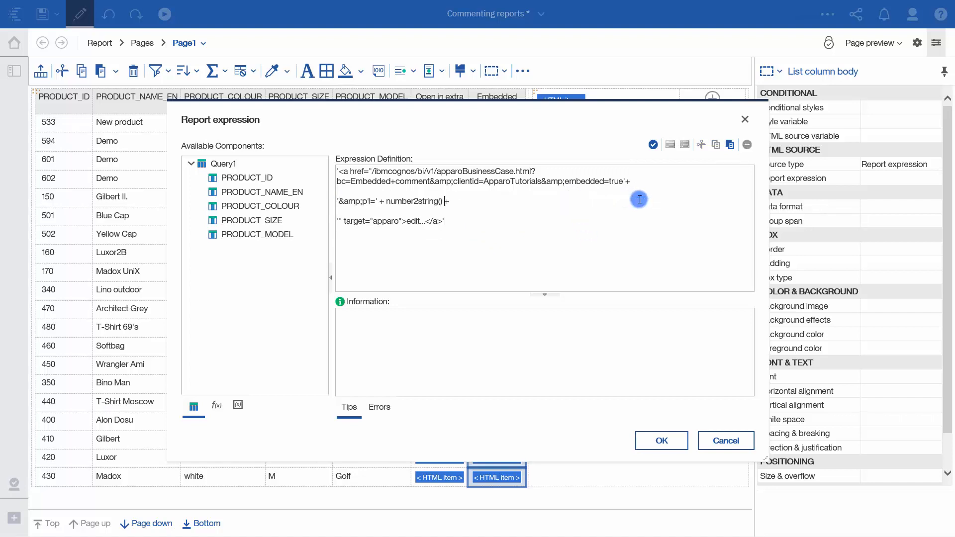
{"action": "left_click_drag", "start_coordinate": [269, 185], "coordinate": [441, 201]}
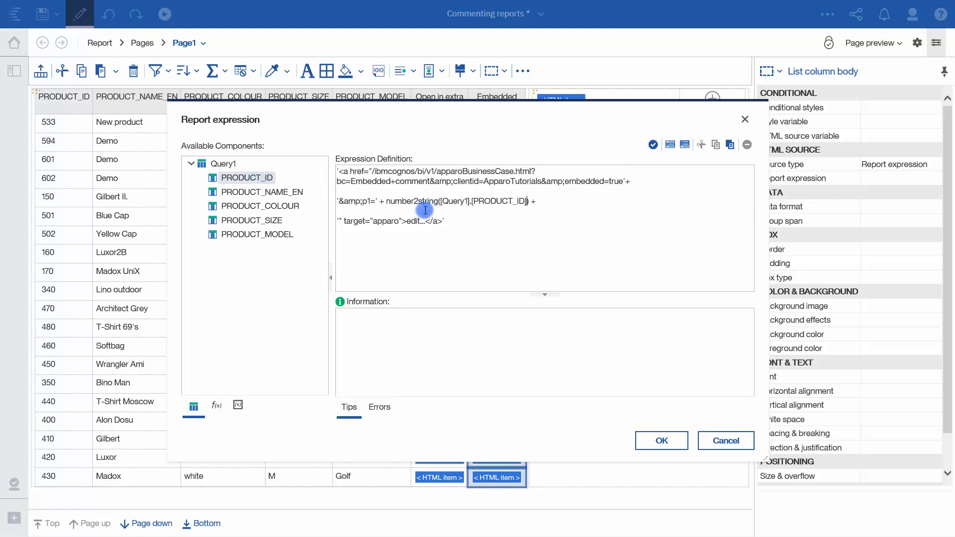
- Change the hyperlink's label in the expression to Comment... and accept the report expression
{"action": "left_click", "coordinate": [405, 221]}
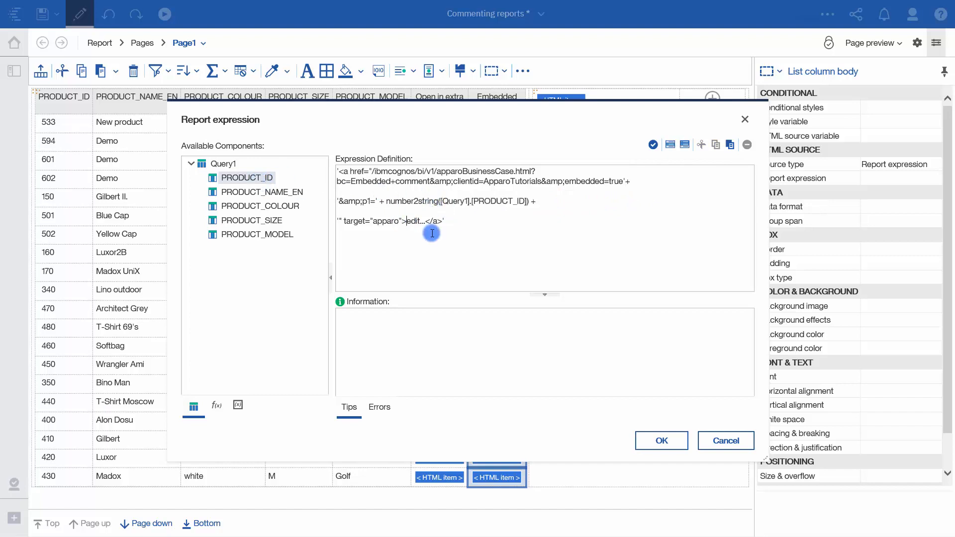
{"action": "key", "text": "Delete"}
{"action": "key", "text": "Delete"}
{"action": "key", "text": "Delete"}
{"action": "key", "text": "Delete"}
{"action": "type", "text": "Comment"}
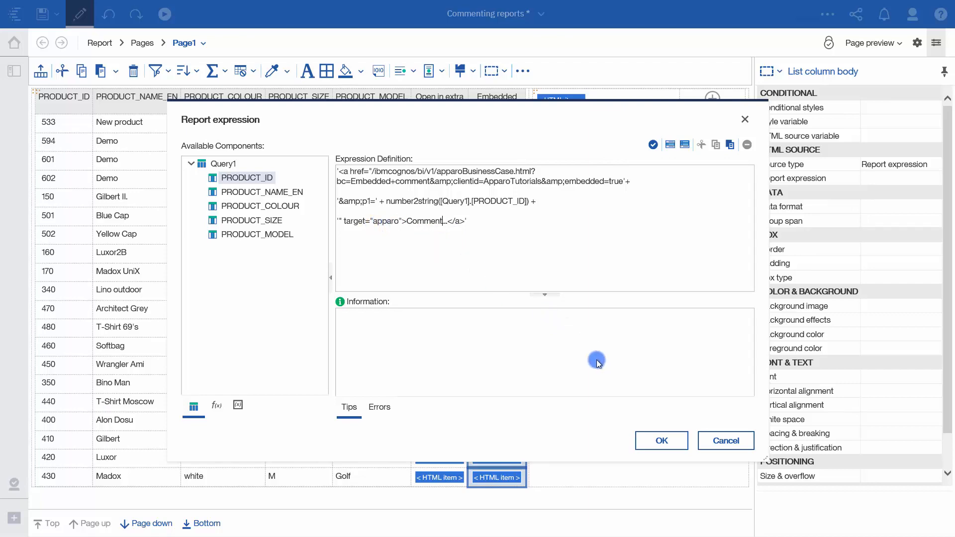
{"action": "left_click", "coordinate": [649, 440]}
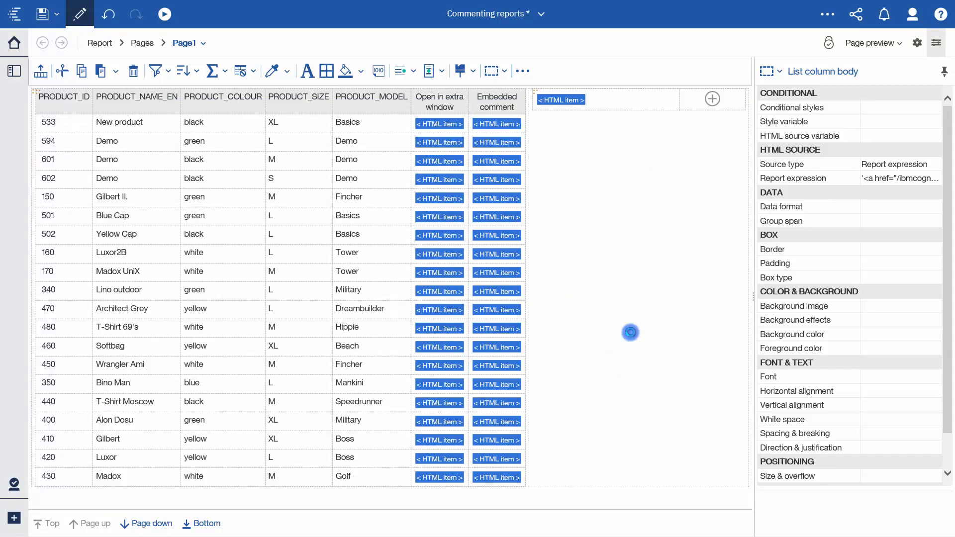
- Reopen the HTML item in the table cell to check its iframe code
{"action": "double_click", "coordinate": [565, 103]}
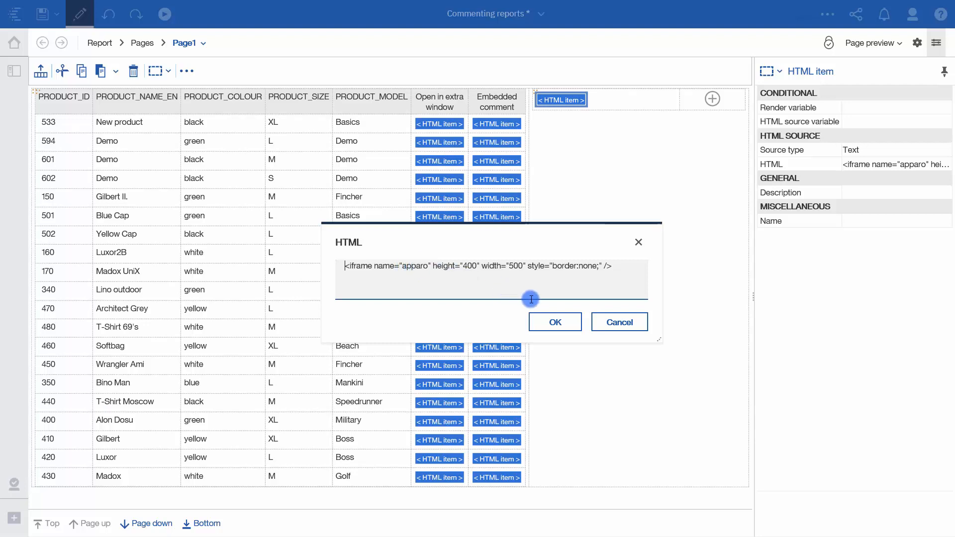
{"action": "left_click", "coordinate": [550, 318]}
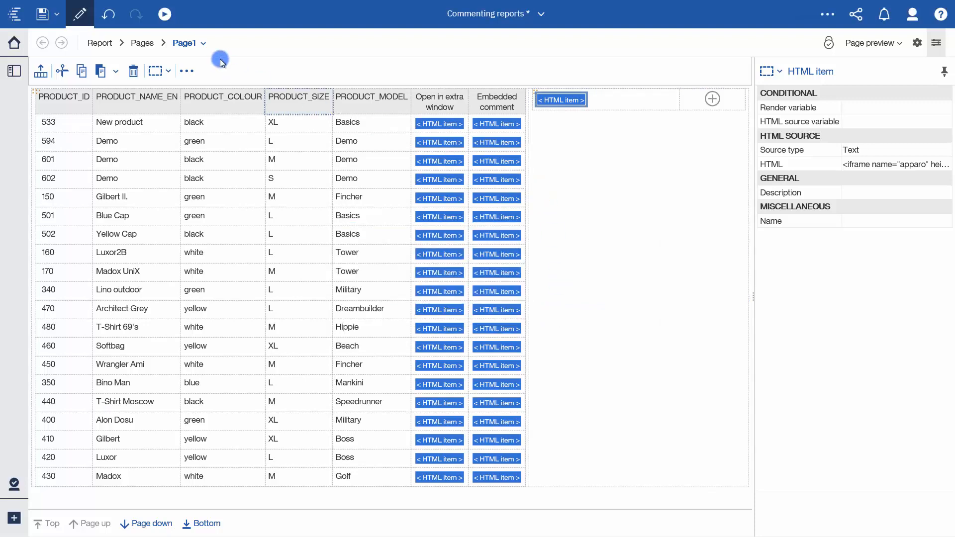
- Open the report-level properties and set Run with full interactivity to No
{"action": "left_click", "coordinate": [101, 44]}
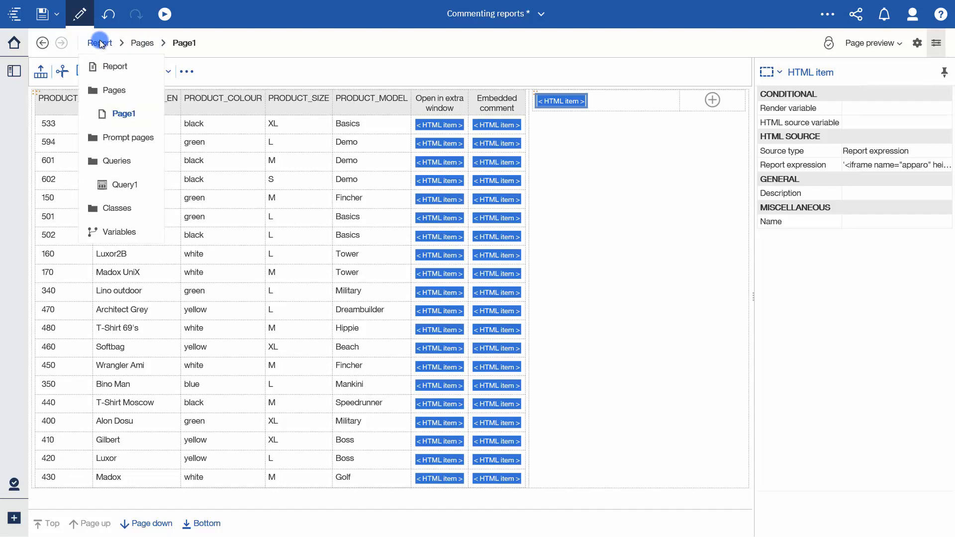
{"action": "left_click", "coordinate": [103, 68]}
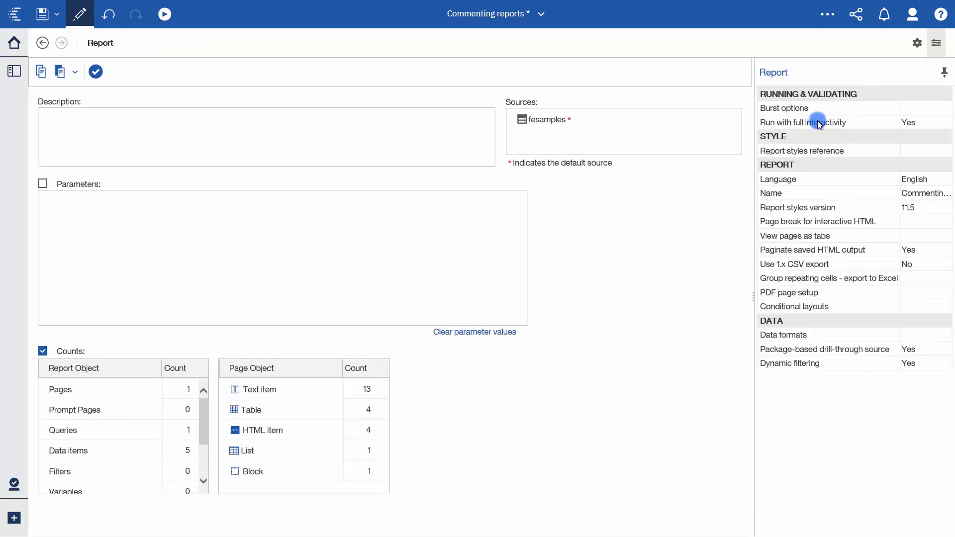
{"action": "left_click", "coordinate": [914, 122]}
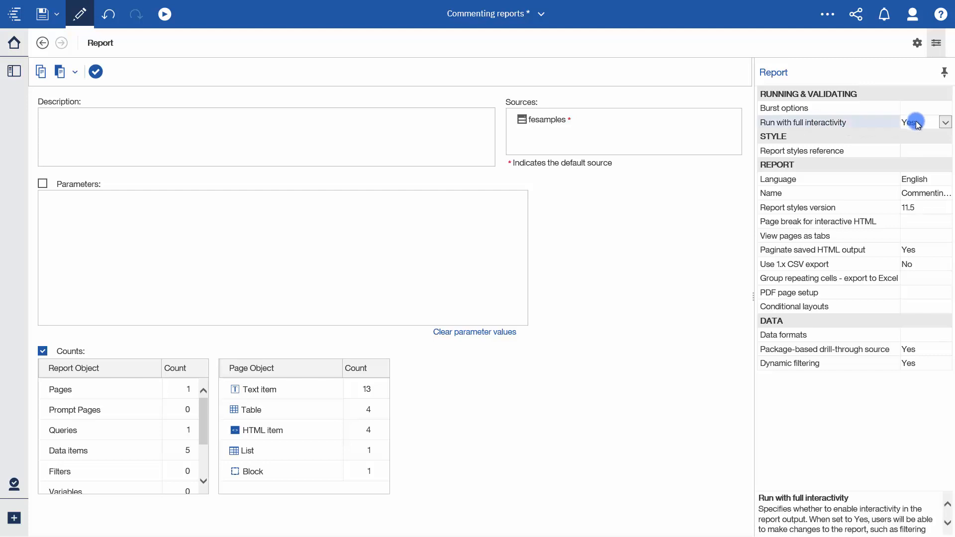
{"action": "left_click", "coordinate": [943, 124]}
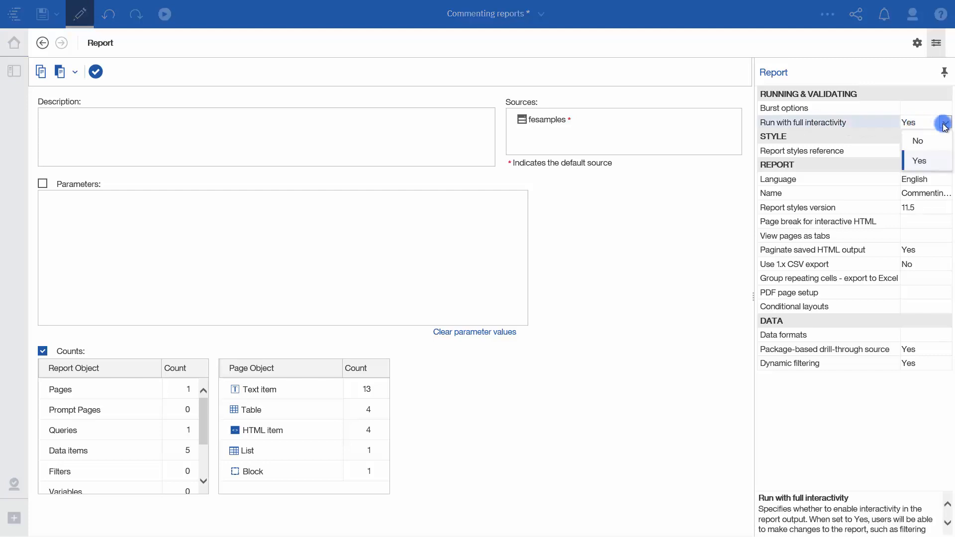
{"action": "left_click", "coordinate": [934, 138]}
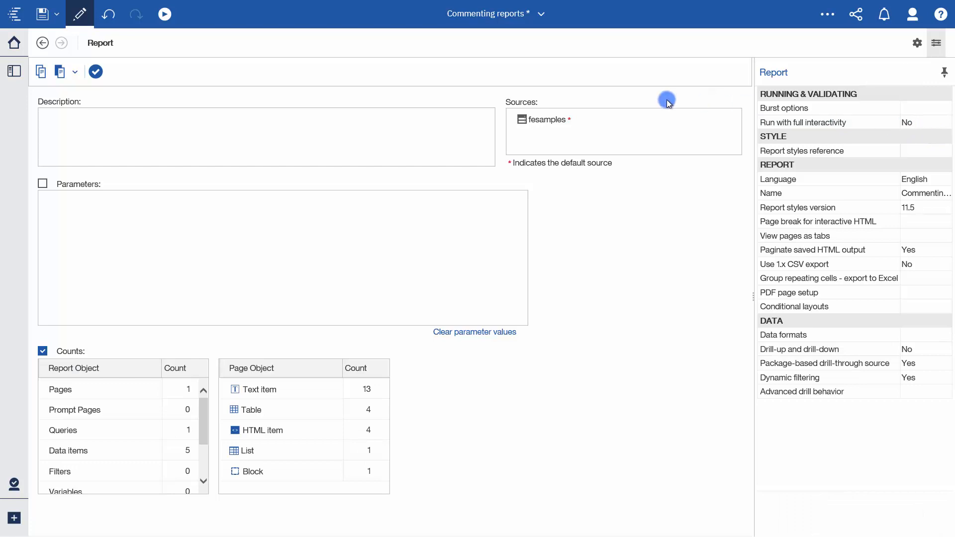
- Run the report and open the embedded comment for Yellow Cap
{"action": "left_click", "coordinate": [167, 16]}
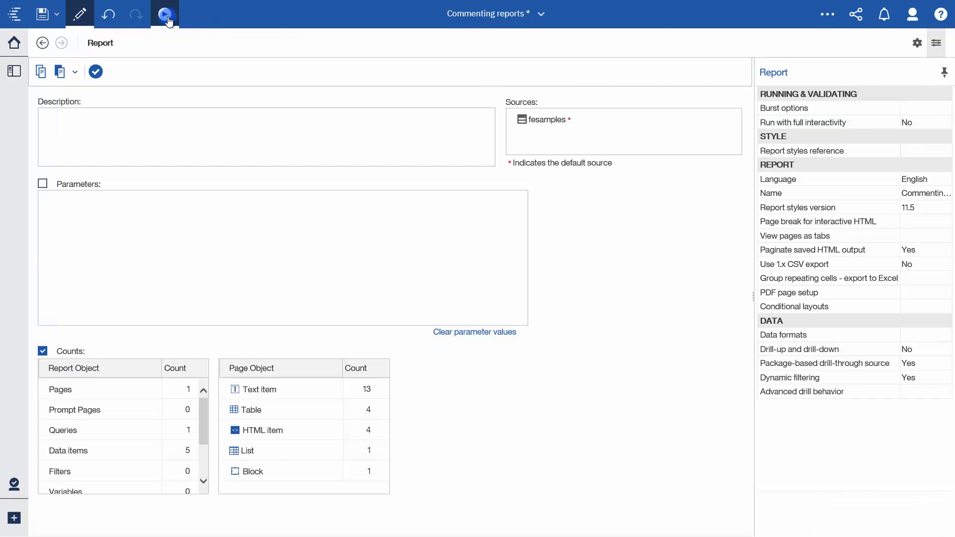
{"action": "left_click", "coordinate": [156, 42]}
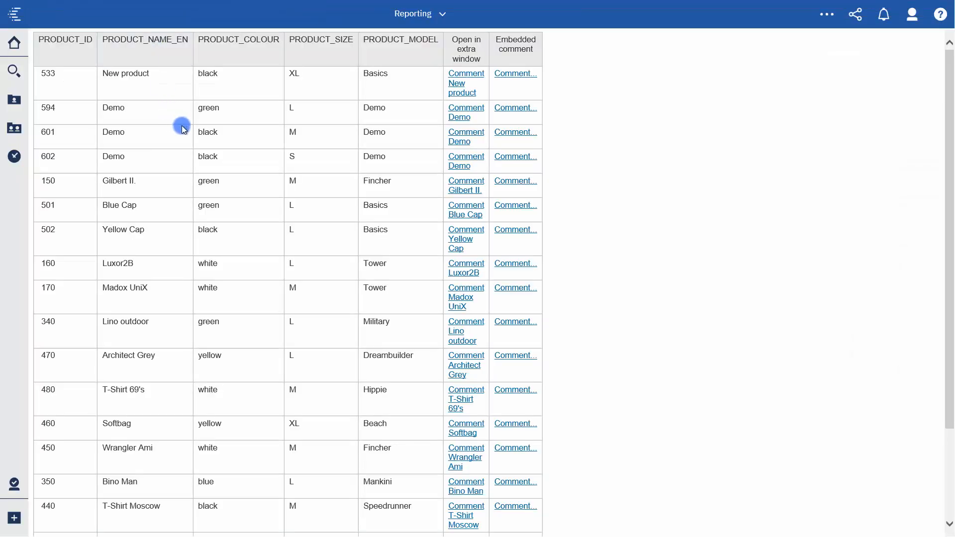
{"action": "left_click", "coordinate": [517, 230]}
- Add a second line reading comment2 to Yellow Cap's comment
{"action": "left_click", "coordinate": [715, 88]}
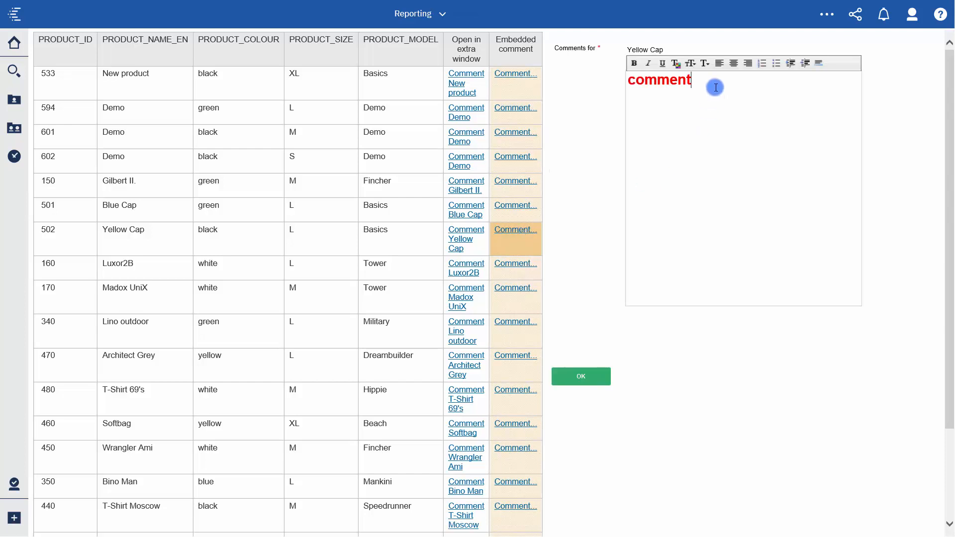
{"action": "type", "text": "commenr2"}
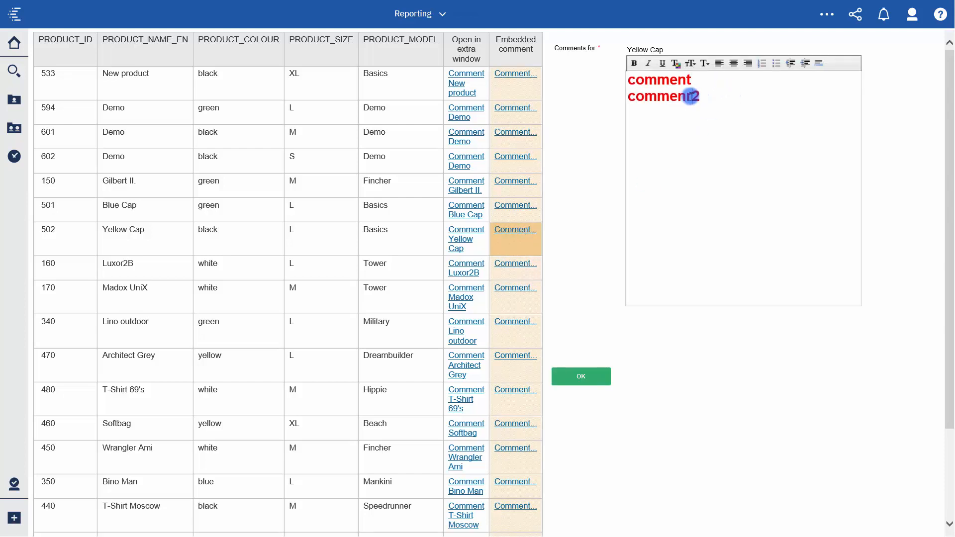
{"action": "key", "text": "BackSpace"}
{"action": "key", "text": "BackSpace"}
{"action": "type", "text": "t2"}
- Submit both lines of Yellow Cap's comment as a bulleted list and open the embedded comment for Luxor2B
{"action": "left_click_drag", "start_coordinate": [702, 96], "coordinate": [603, 60]}
{"action": "left_click", "coordinate": [776, 63]}
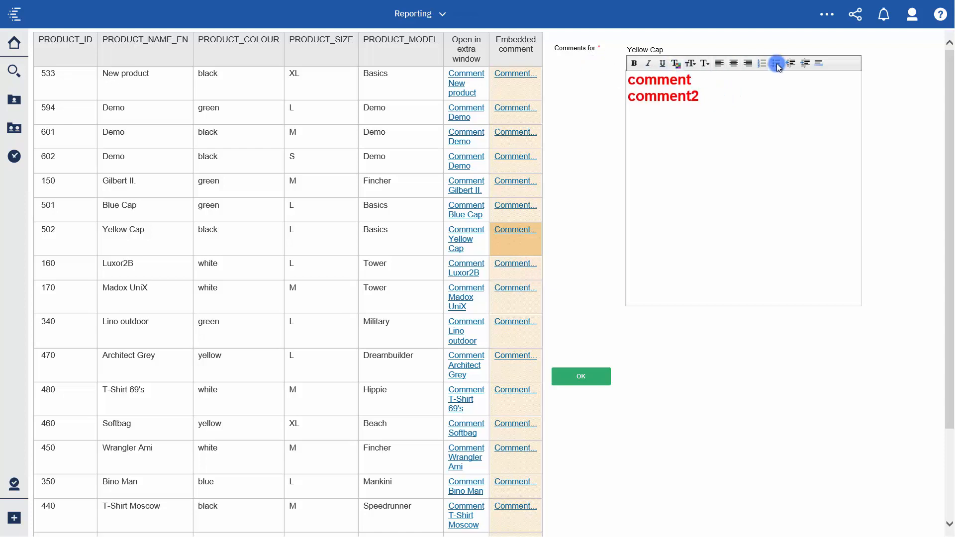
{"action": "left_click", "coordinate": [578, 379]}
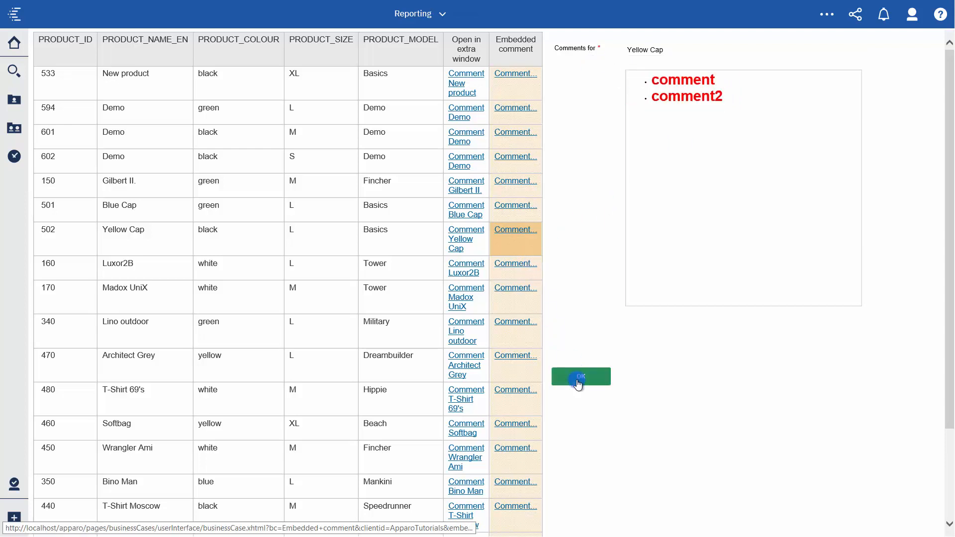
{"action": "left_click", "coordinate": [517, 268]}
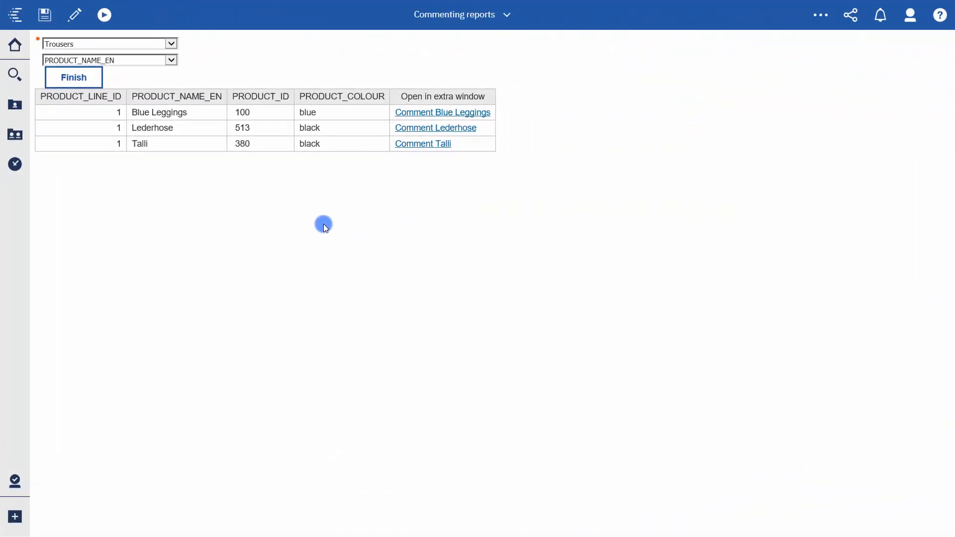
- In the Commenting reports output with prompts, choose the Caps product line and the product Yellow Cap
{"action": "left_click", "coordinate": [173, 44]}
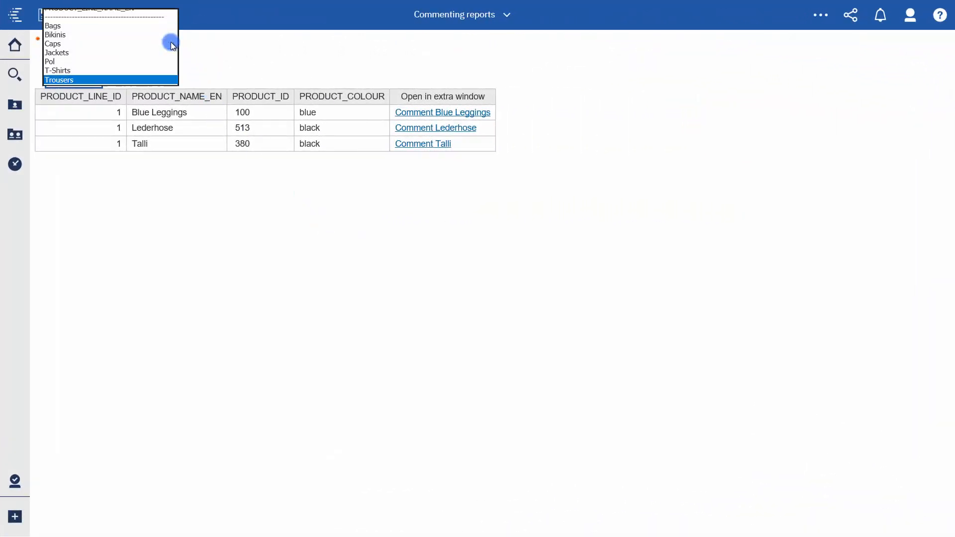
{"action": "left_click", "coordinate": [128, 43]}
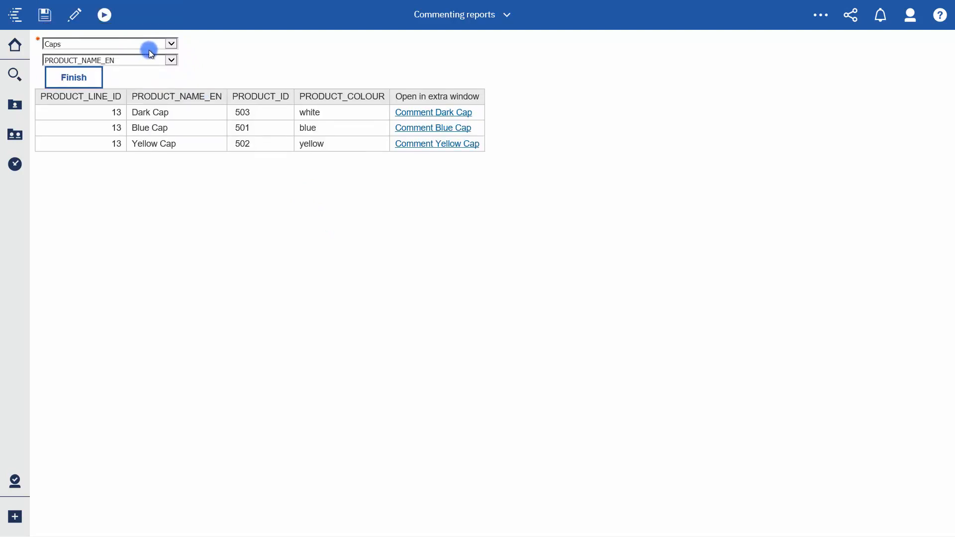
{"action": "left_click", "coordinate": [166, 60]}
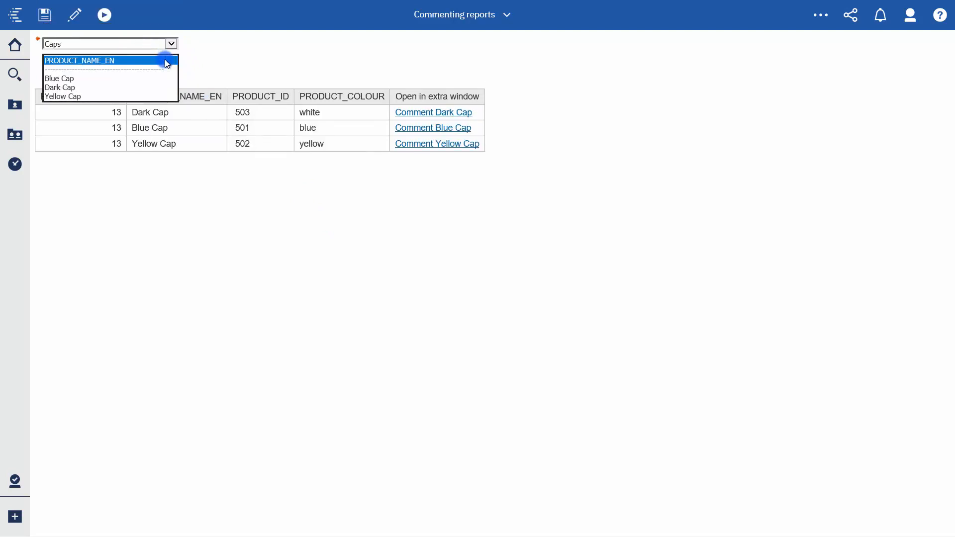
{"action": "left_click", "coordinate": [142, 96]}
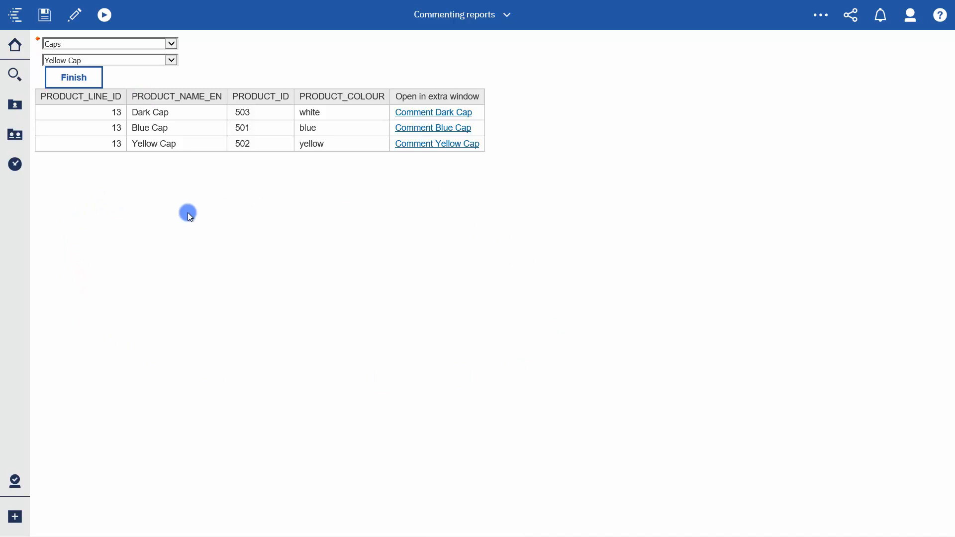
- Switch to the Apparo Designer and add a report variable named Param2 to the Embedded comment business case
{"action": "left_click", "coordinate": [673, 16]}
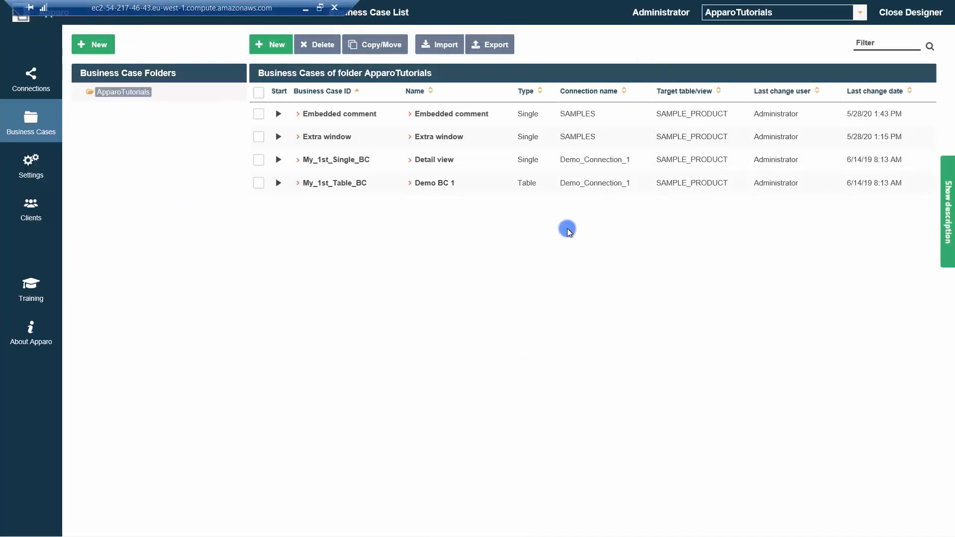
{"action": "left_click", "coordinate": [341, 114]}
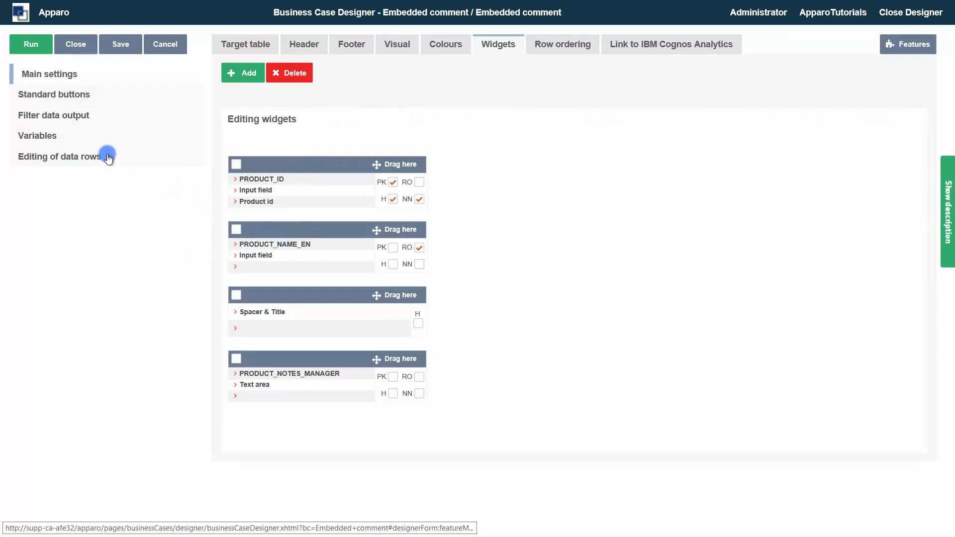
{"action": "left_click", "coordinate": [37, 135]}
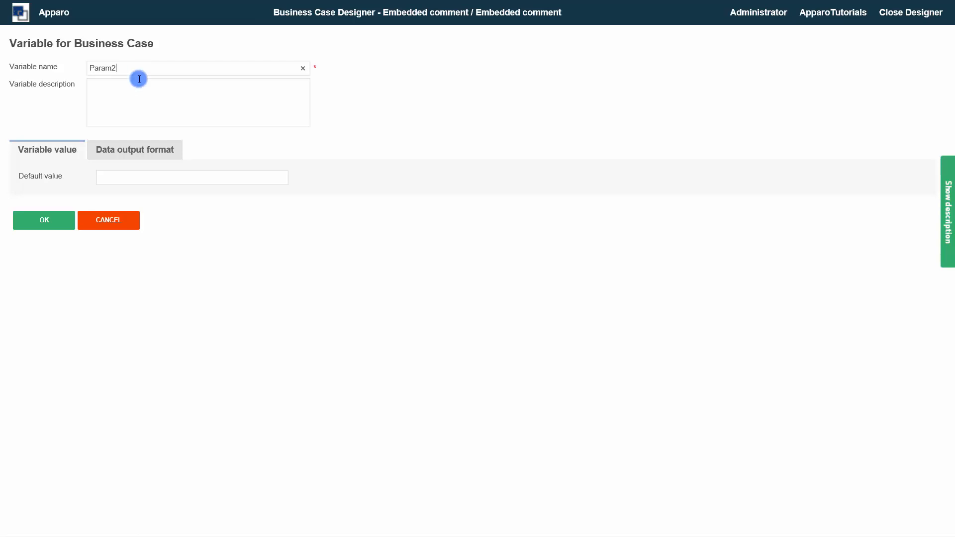
{"action": "left_click", "coordinate": [50, 220]}
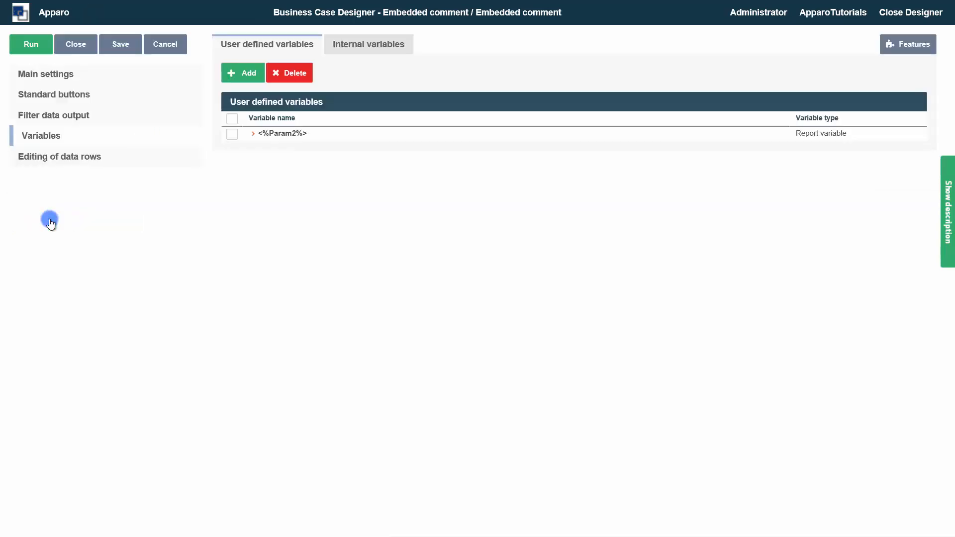
- Add a filter widget to the business case and map it to the PRODUCT_NAME_EN column
{"action": "left_click", "coordinate": [67, 77]}
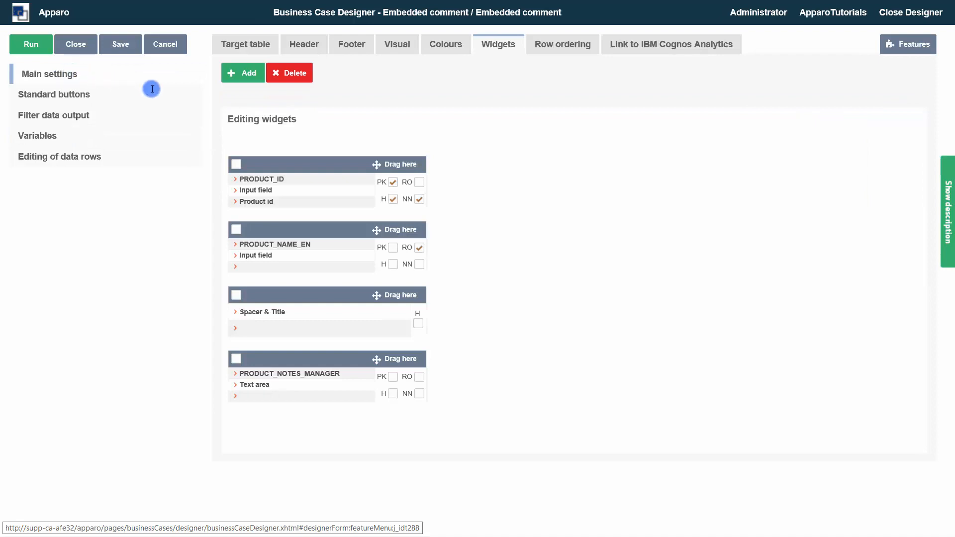
{"action": "left_click", "coordinate": [243, 79]}
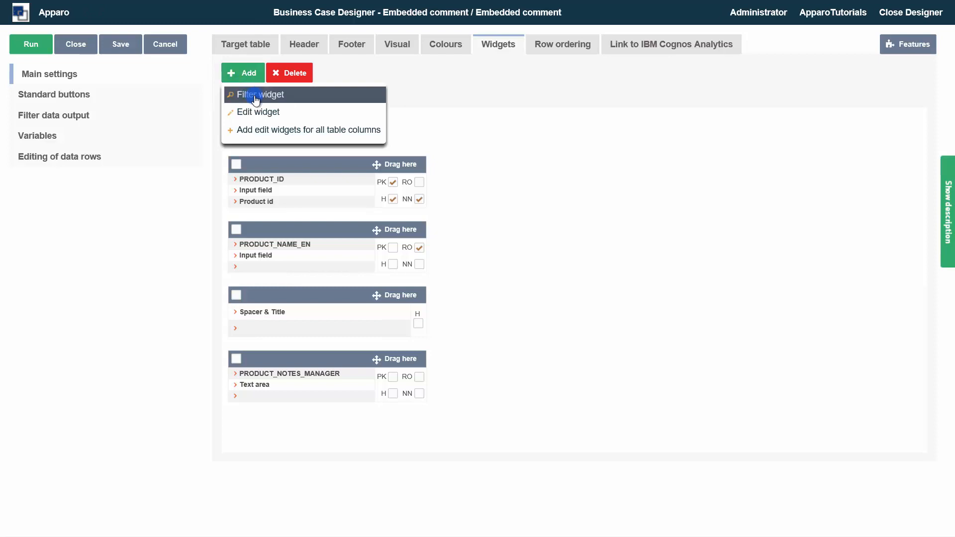
{"action": "left_click", "coordinate": [254, 95]}
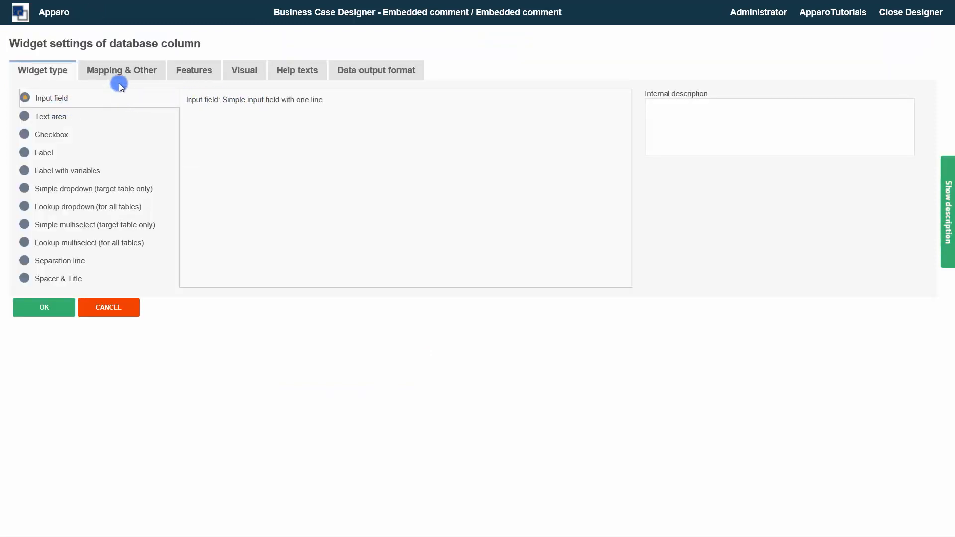
{"action": "left_click", "coordinate": [127, 70]}
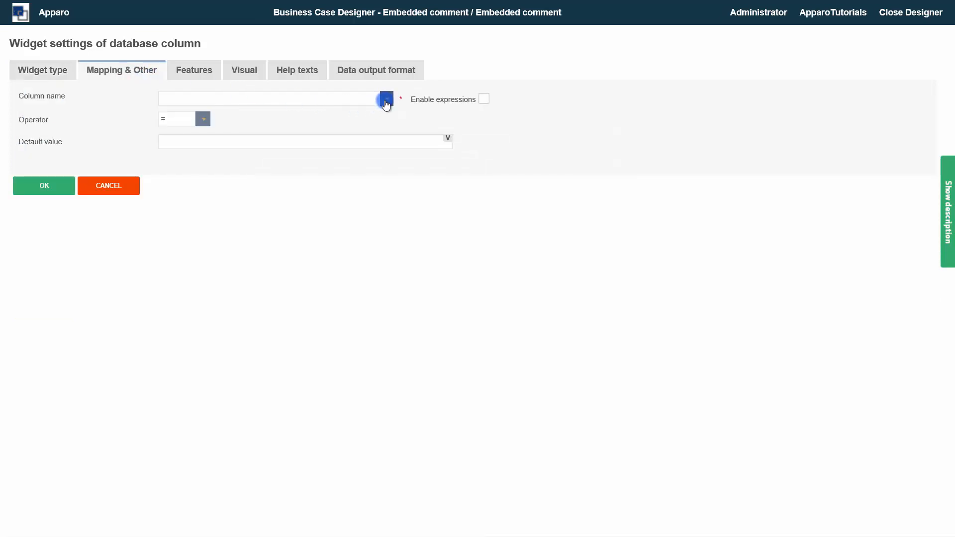
{"action": "left_click", "coordinate": [387, 99]}
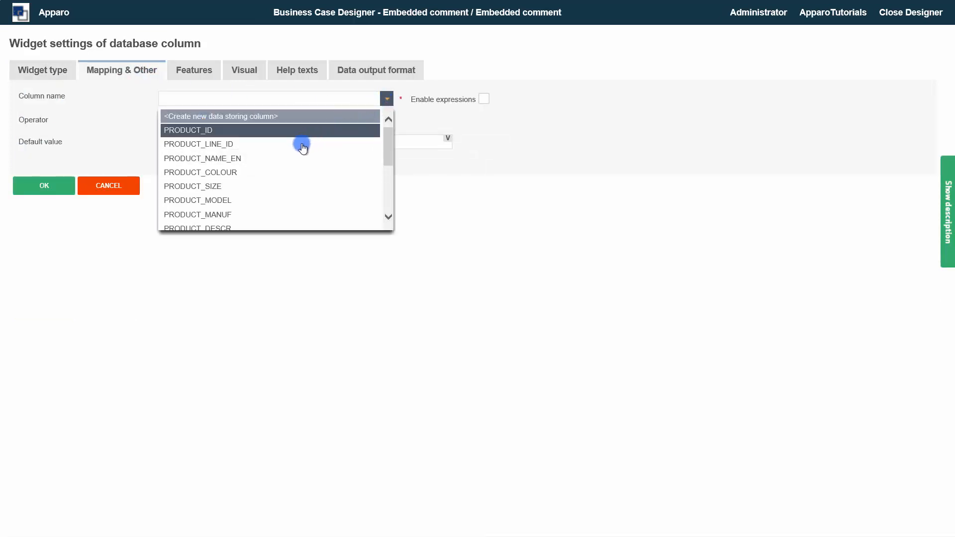
{"action": "left_click", "coordinate": [290, 158]}
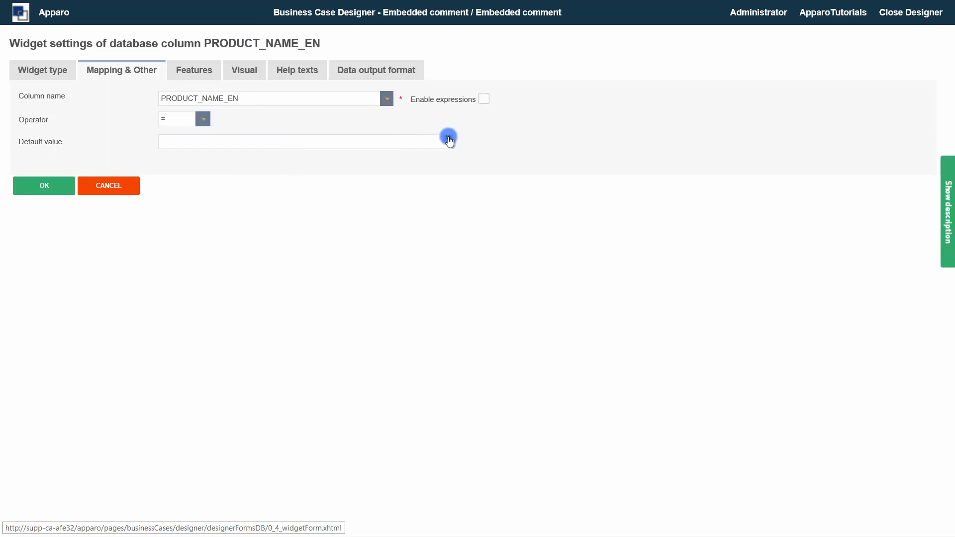
- Set the filter widget's default value to the variable <%Param2%>, accept it and mark the widget as hidden
{"action": "left_click", "coordinate": [449, 139]}
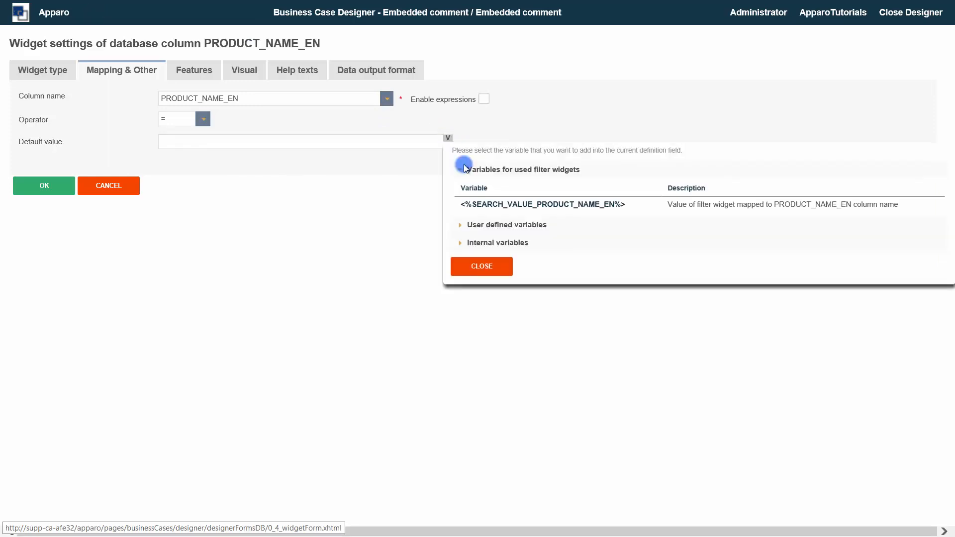
{"action": "left_click", "coordinate": [481, 224]}
{"action": "left_click", "coordinate": [491, 224]}
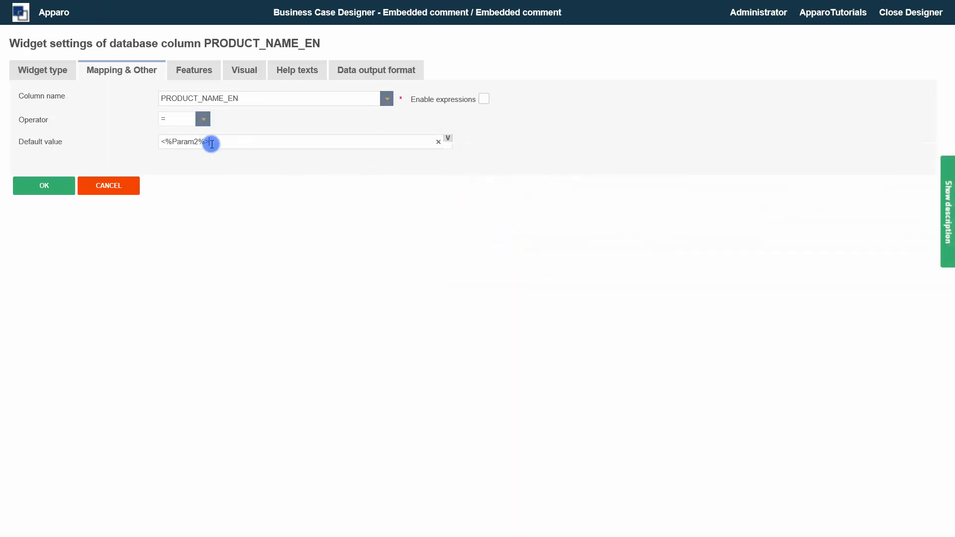
{"action": "left_click", "coordinate": [47, 189]}
{"action": "left_click", "coordinate": [47, 188]}
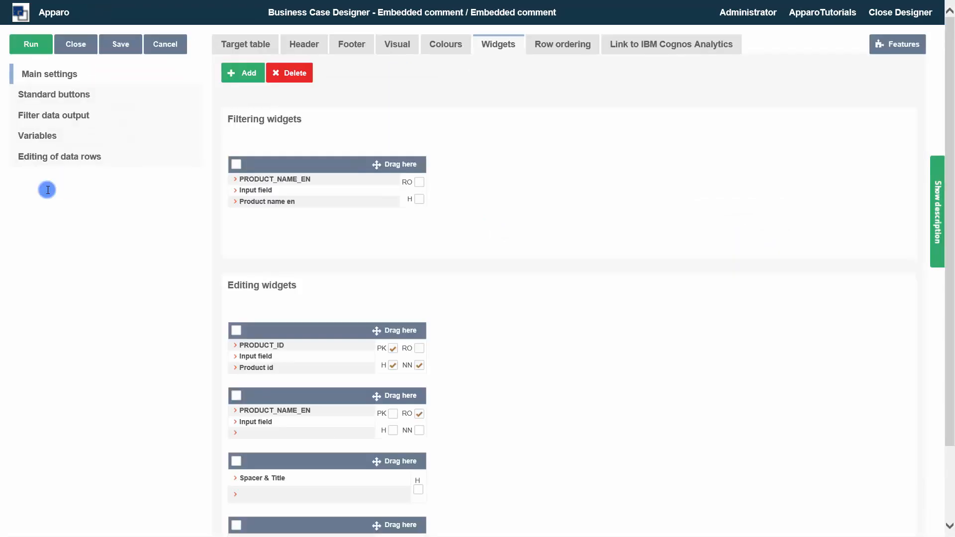
{"action": "left_click", "coordinate": [414, 199]}
- Display the generated code for linking the Embedded comment business case into an IBM Cognos report
{"action": "left_click", "coordinate": [671, 46]}
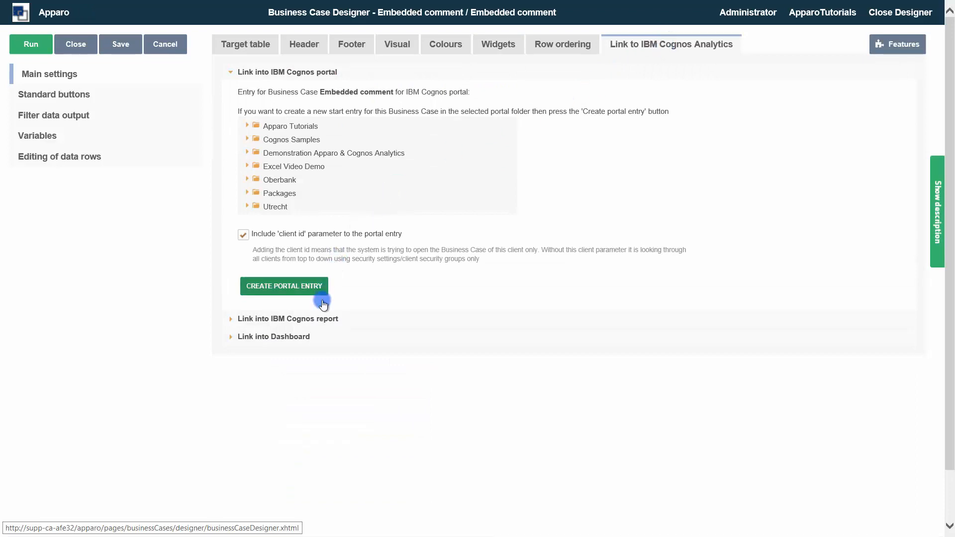
{"action": "left_click", "coordinate": [319, 321]}
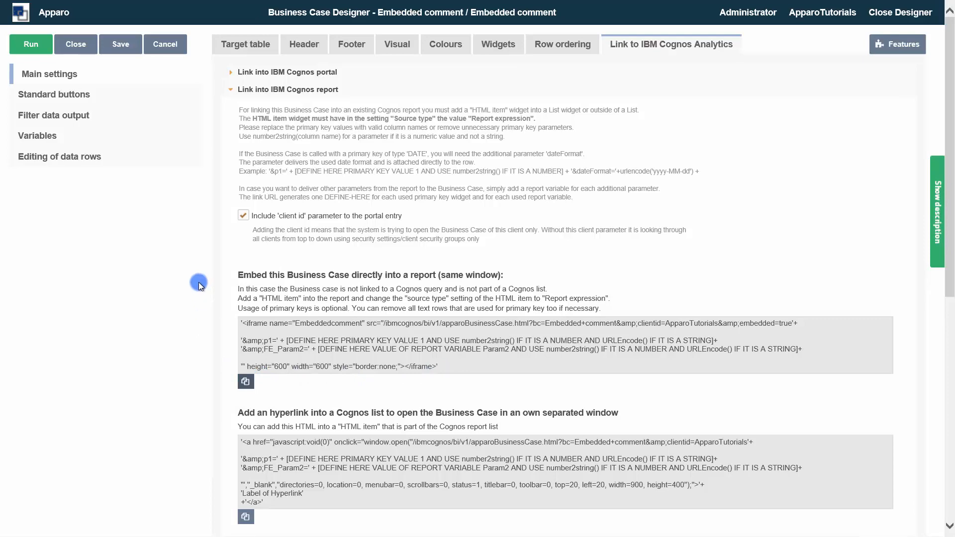
- Switch to the Cognos report Commenting reports in edit mode and insert an HTML item below the product list
{"action": "left_click", "coordinate": [572, 11]}
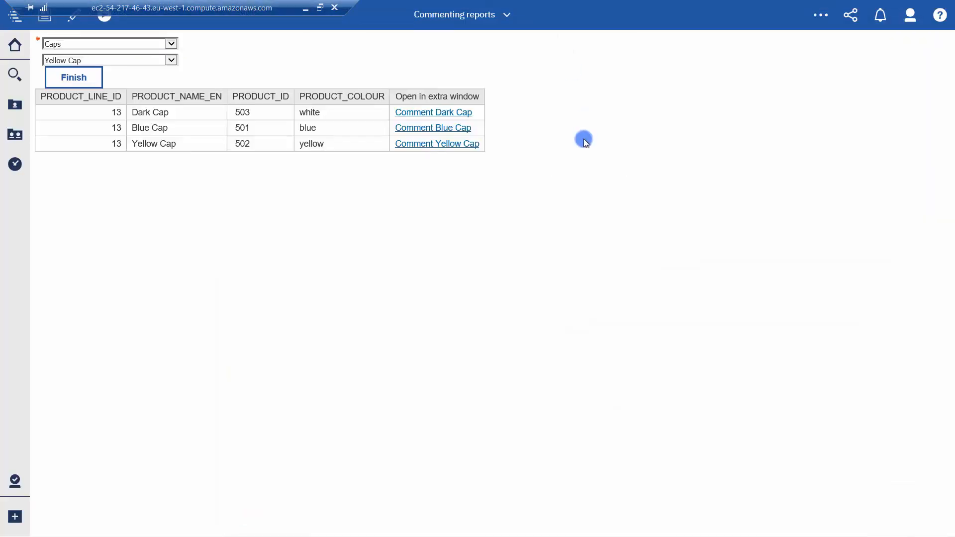
{"action": "left_click", "coordinate": [73, 16]}
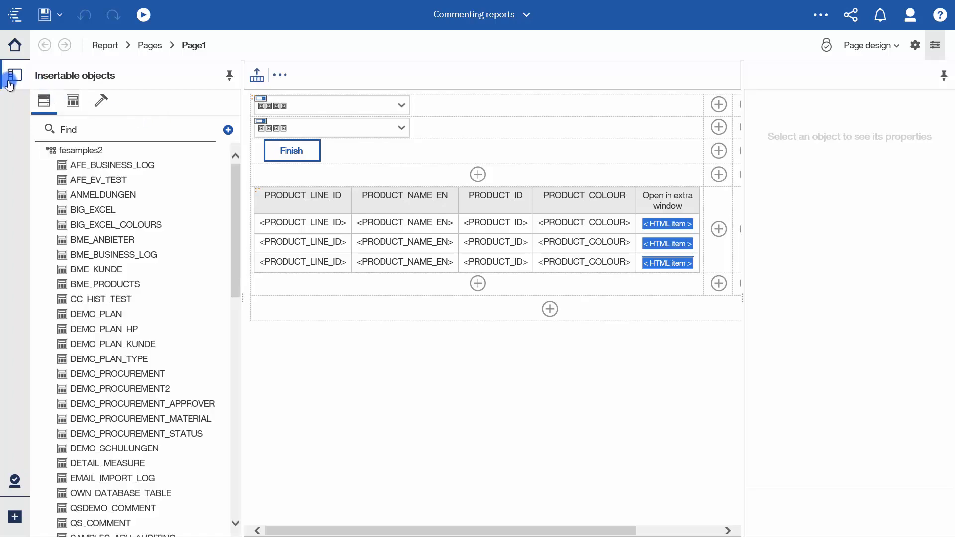
{"action": "left_click", "coordinate": [101, 101]}
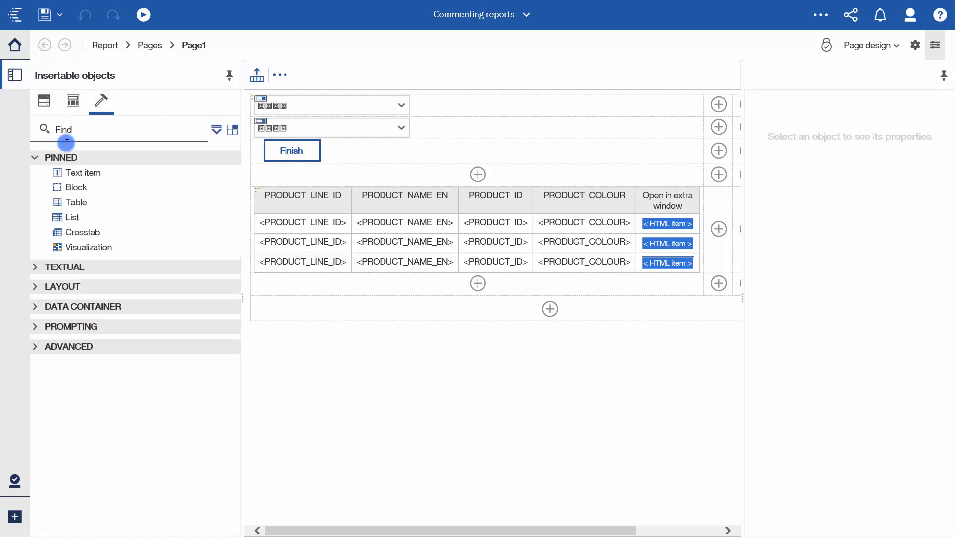
{"action": "left_click", "coordinate": [65, 345]}
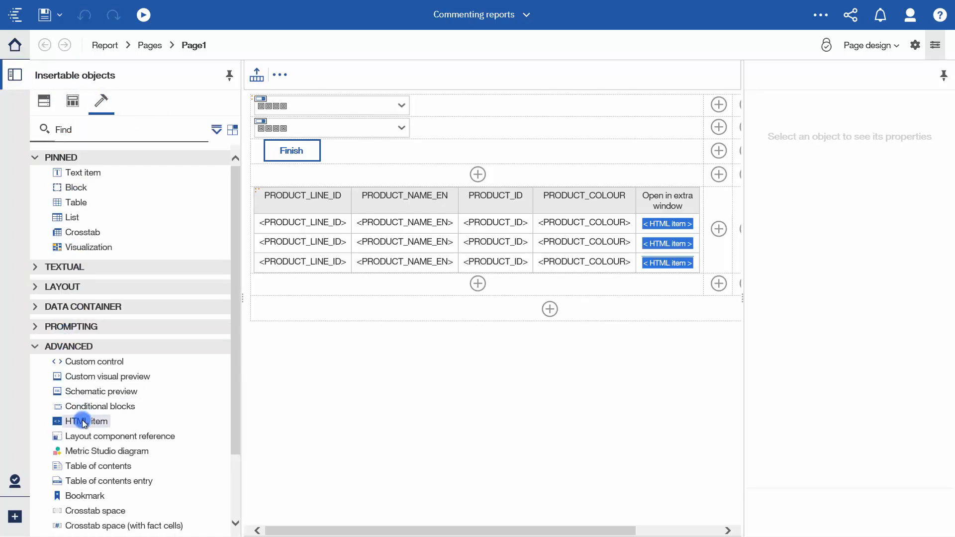
{"action": "left_click_drag", "start_coordinate": [83, 423], "coordinate": [352, 287]}
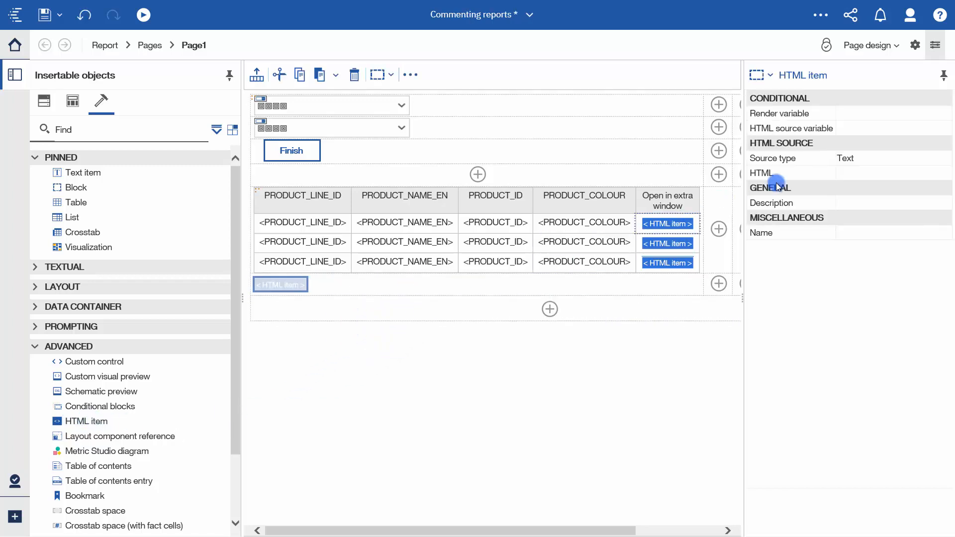
- Set the source type of the new HTML item below the list to Report expression
{"action": "left_click", "coordinate": [860, 160]}
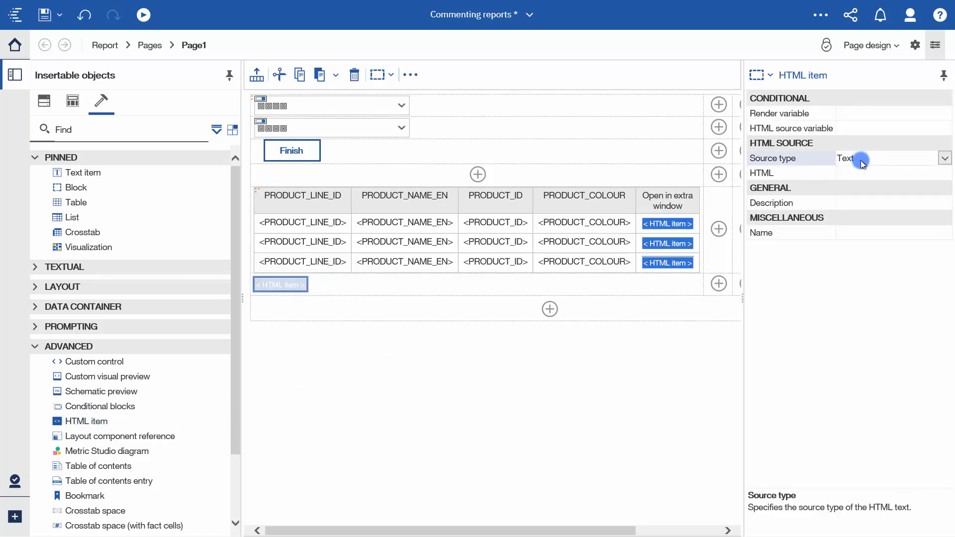
{"action": "left_click", "coordinate": [943, 157]}
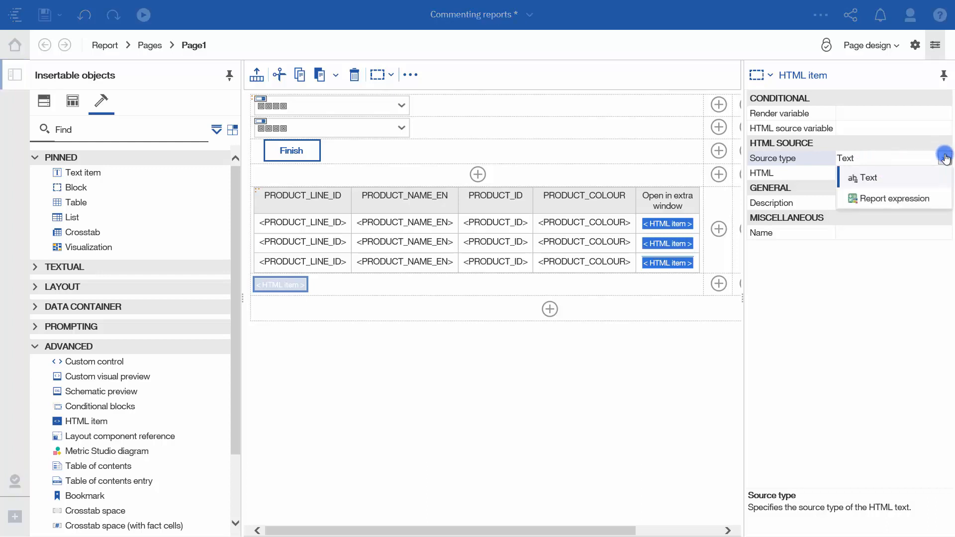
{"action": "left_click", "coordinate": [903, 200]}
- Enter the generated iframe code for the Embedded comment business case as the HTML item's report expression
{"action": "left_click", "coordinate": [900, 172]}
{"action": "left_click", "coordinate": [945, 172]}
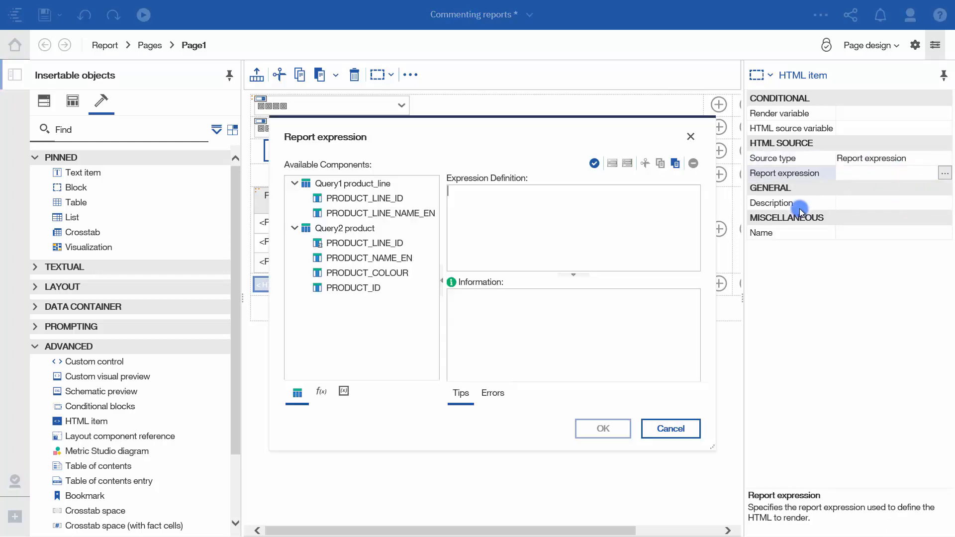
{"action": "left_click_drag", "start_coordinate": [713, 449], "coordinate": [833, 455]}
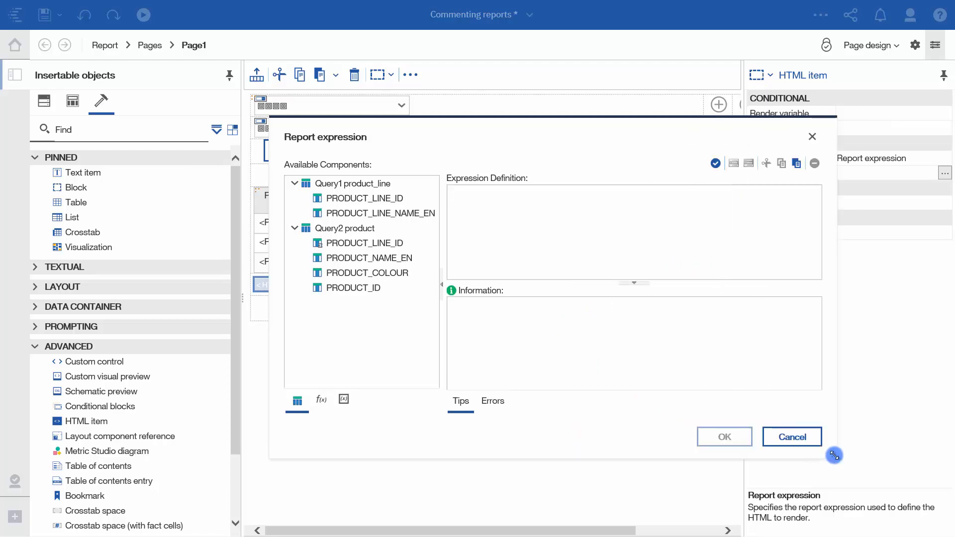
{"action": "left_click", "coordinate": [491, 234]}
{"action": "type", "text": "'<iframe name=\"Embeddedcomment\" src=\"/ibmcognos/bi/v1/apparoBusinessCase.html?bc=Embedded+comment&amp;clientid=ApparoTutorials&amp;embedded=true'+  '&amp;p1=' + [DEFINE HERE PRIMARY KEY VALUE 1 AND USE number2string() IF IT IS A NUMBER AND URLEncode() IF IT IS A STRING]+ '&amp;FE_Param2=' + [DEFINE HERE VALUE OF REPORT VARIABLE Param2 AND USE number2string() IF IT IS A NUMBER AND URLEncode() IF IT IS A STRING]+  '\" height=\"600\" width=\"600\" style=\"border:none;\"></iframe>'"}
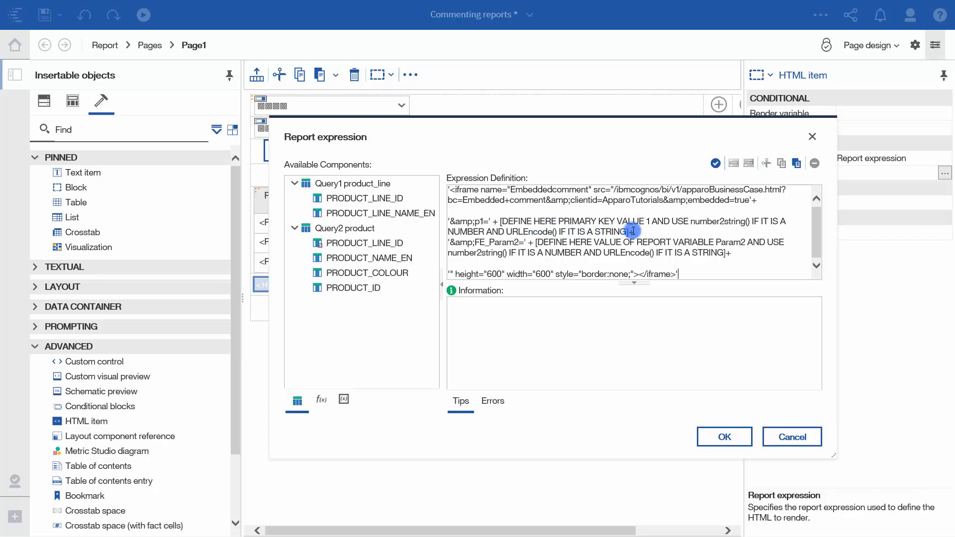
- Remove the p1 primary key line from the expression and reduce the FE_Param2 placeholder to an empty URLEncode() call
{"action": "left_click_drag", "start_coordinate": [642, 229], "coordinate": [448, 222]}
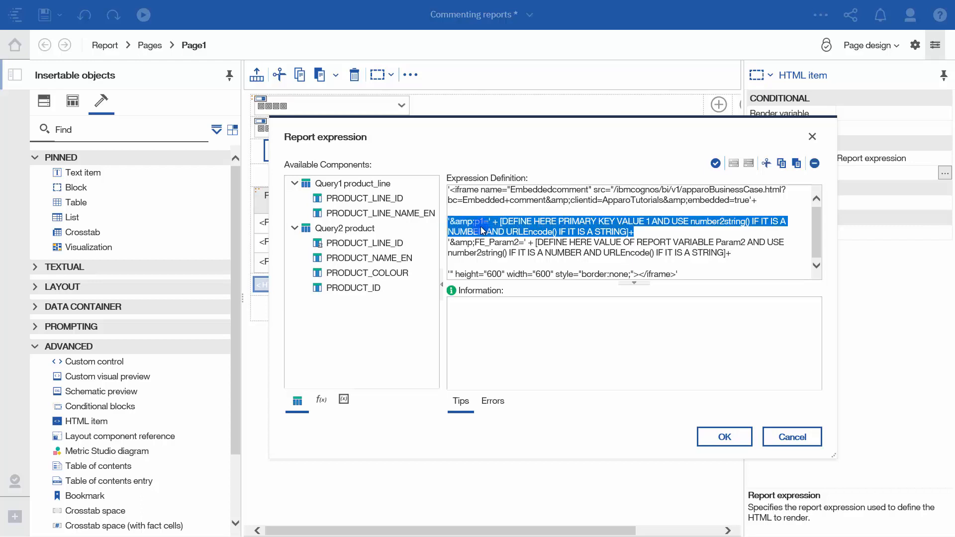
{"action": "key", "text": "Delete"}
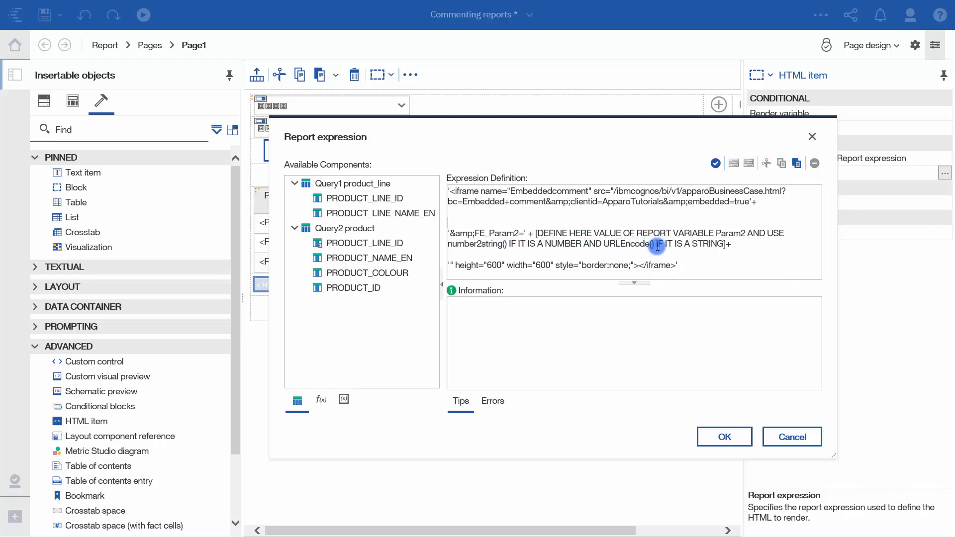
{"action": "left_click_drag", "start_coordinate": [656, 244], "coordinate": [716, 245]}
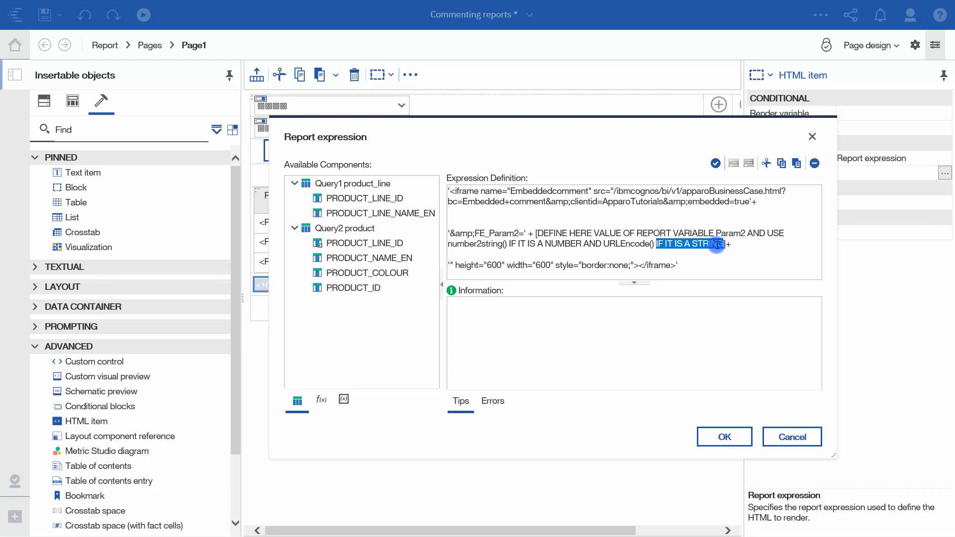
{"action": "key", "text": "Delete"}
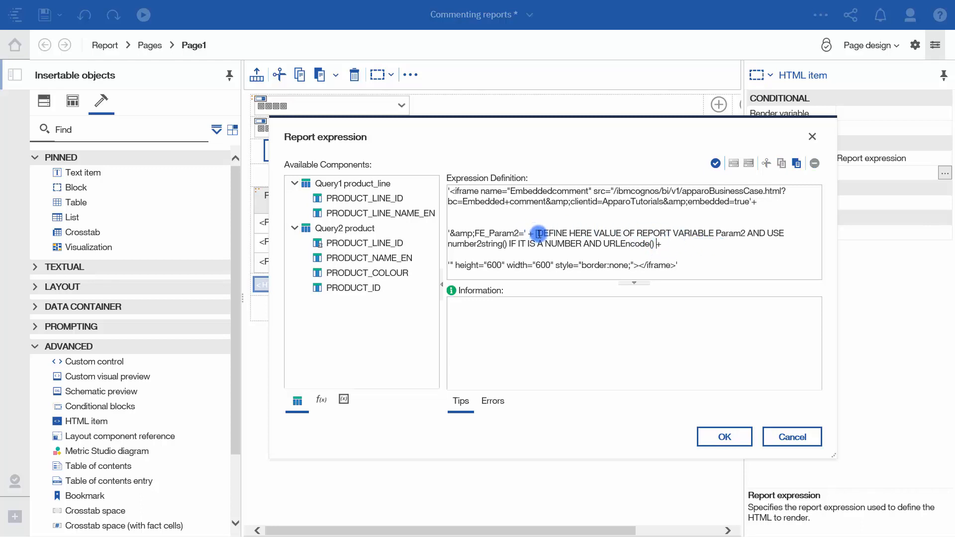
{"action": "left_click_drag", "start_coordinate": [534, 233], "coordinate": [605, 246]}
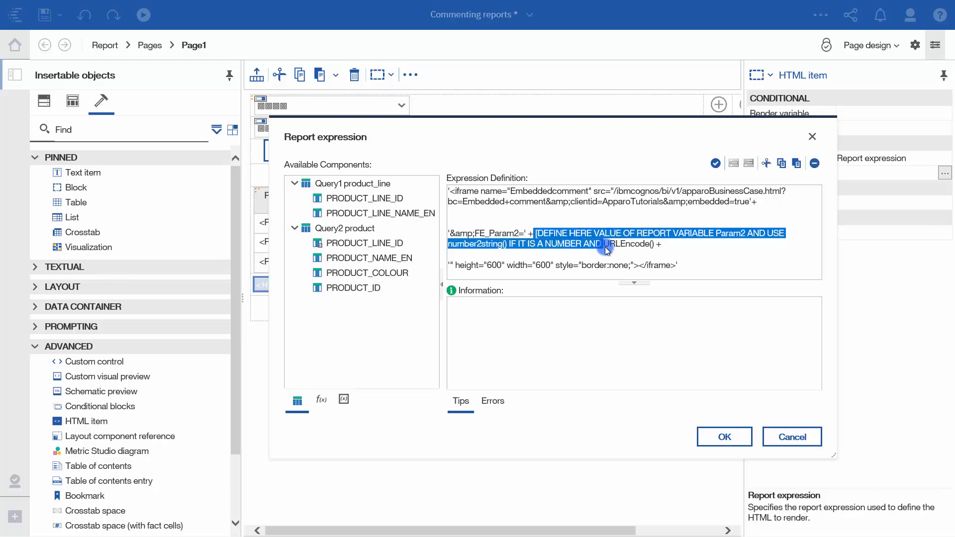
{"action": "key", "text": "Delete"}
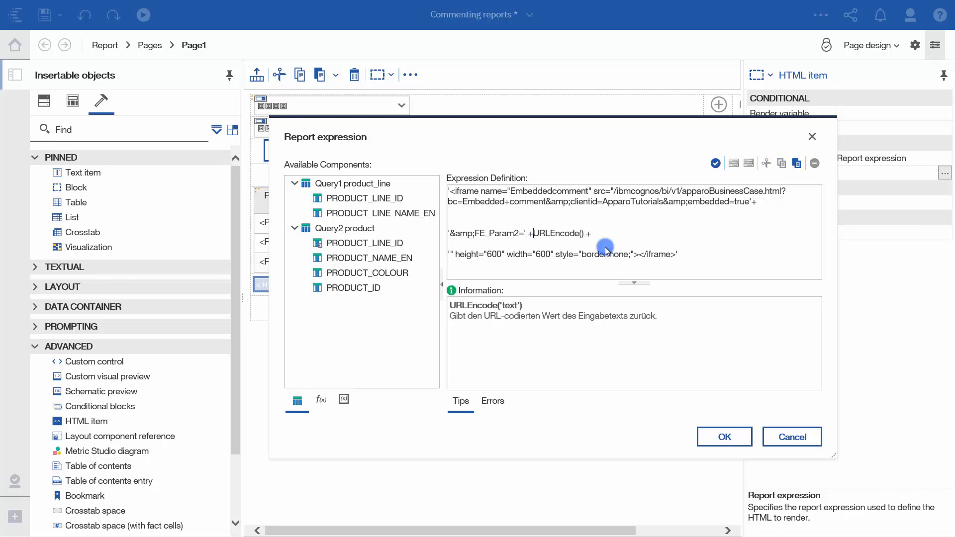
- Insert ParamDisplayValue('Parameter2') inside the URLEncode() call, validate the report expression and accept it
{"action": "left_click", "coordinate": [582, 233]}
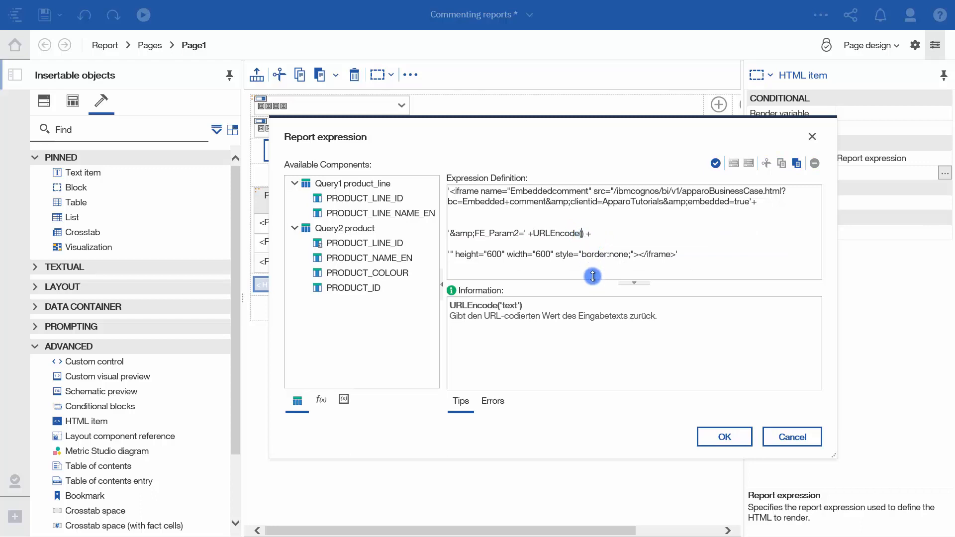
{"action": "left_click", "coordinate": [344, 400]}
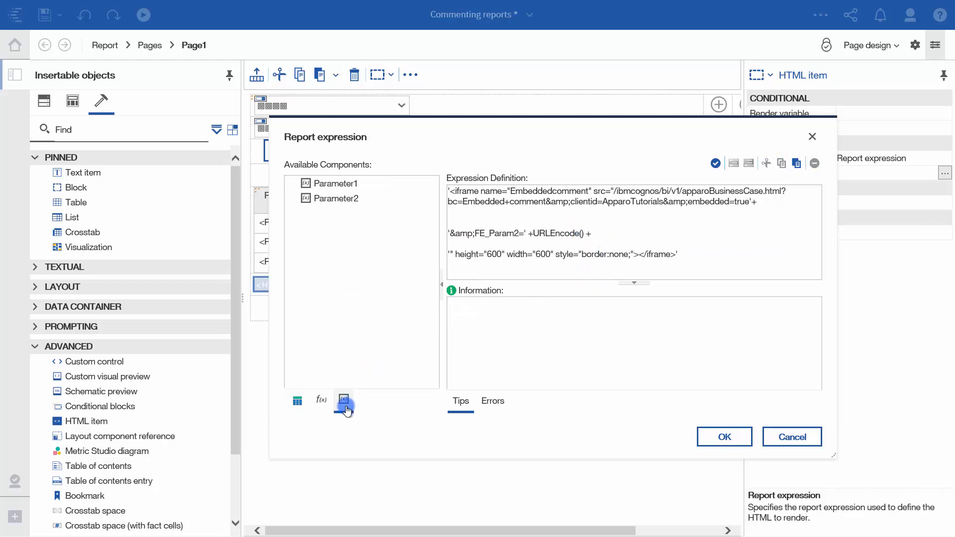
{"action": "double_click", "coordinate": [343, 199]}
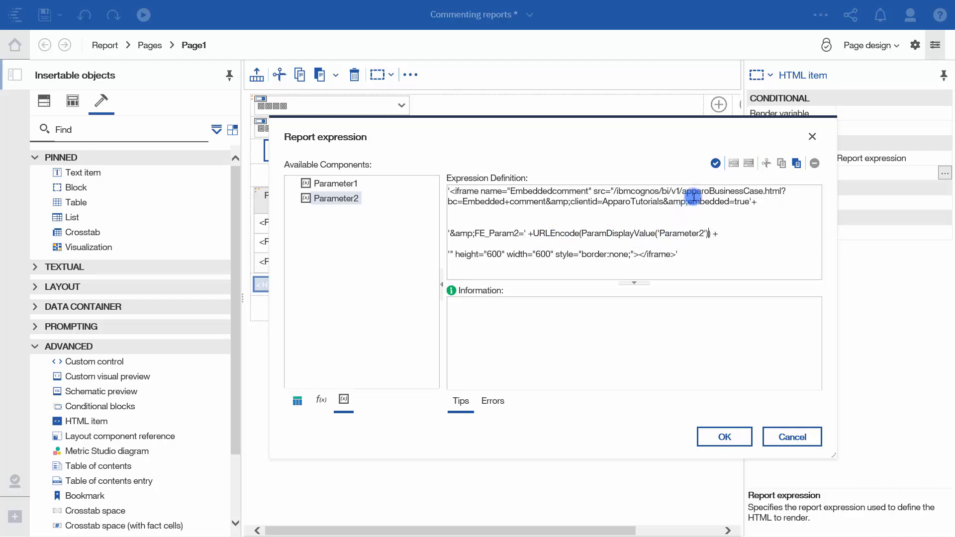
{"action": "left_click", "coordinate": [715, 163]}
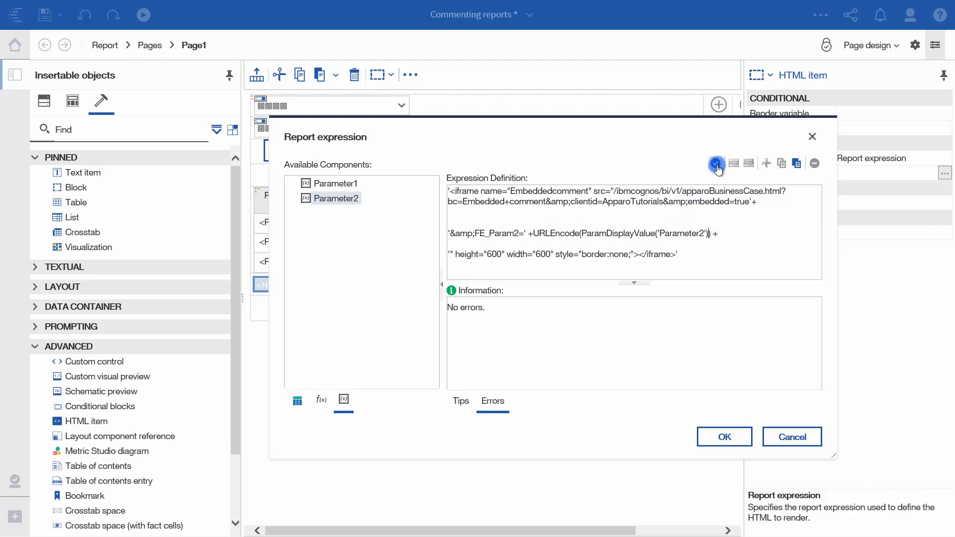
{"action": "left_click", "coordinate": [727, 440]}
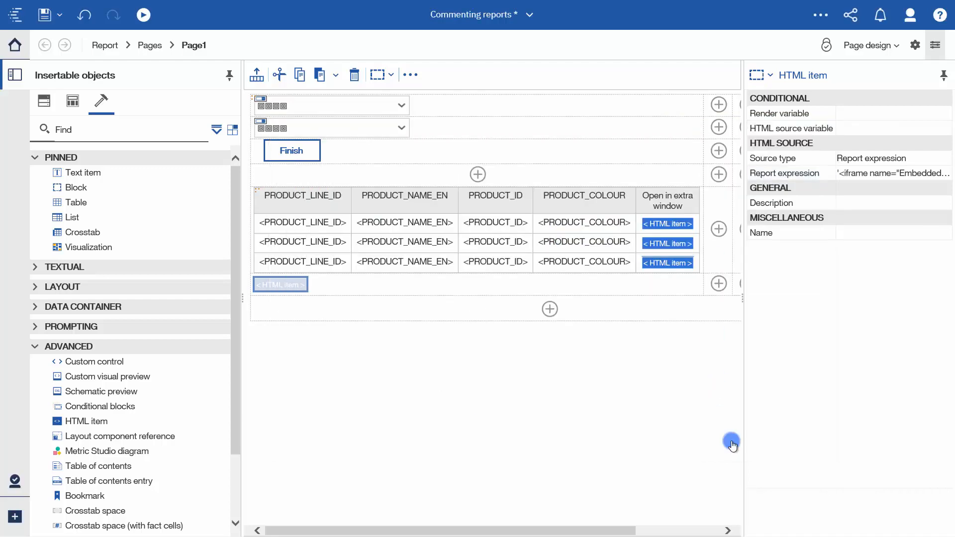
- Run the report as HTML and select Yellow Cap in the product prompt to test the embedded comment
{"action": "left_click", "coordinate": [144, 14]}
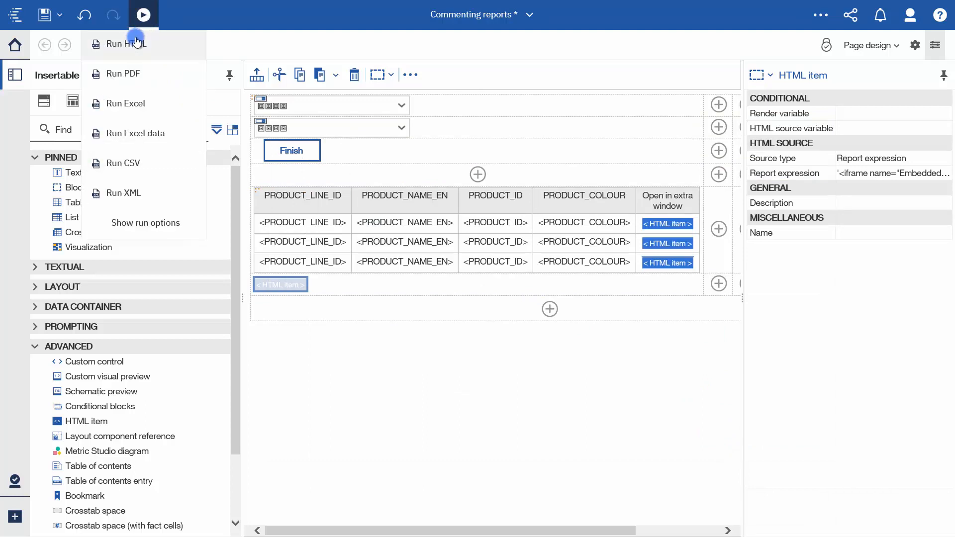
{"action": "left_click", "coordinate": [137, 43]}
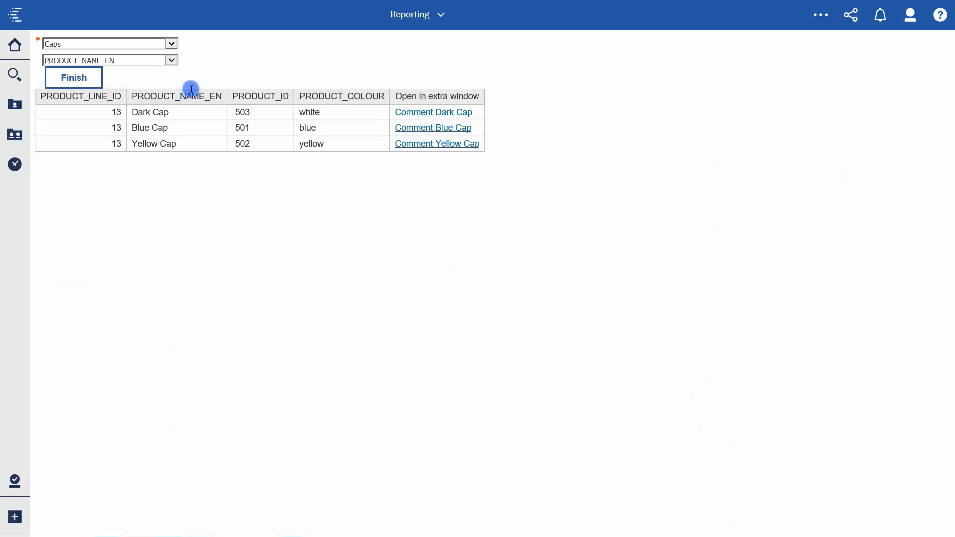
{"action": "left_click", "coordinate": [172, 60]}
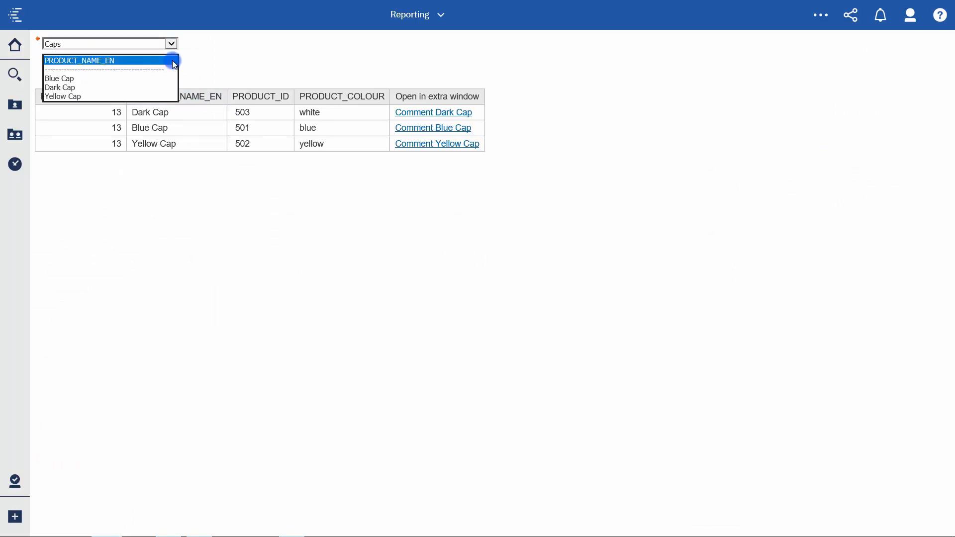
{"action": "left_click", "coordinate": [130, 96]}
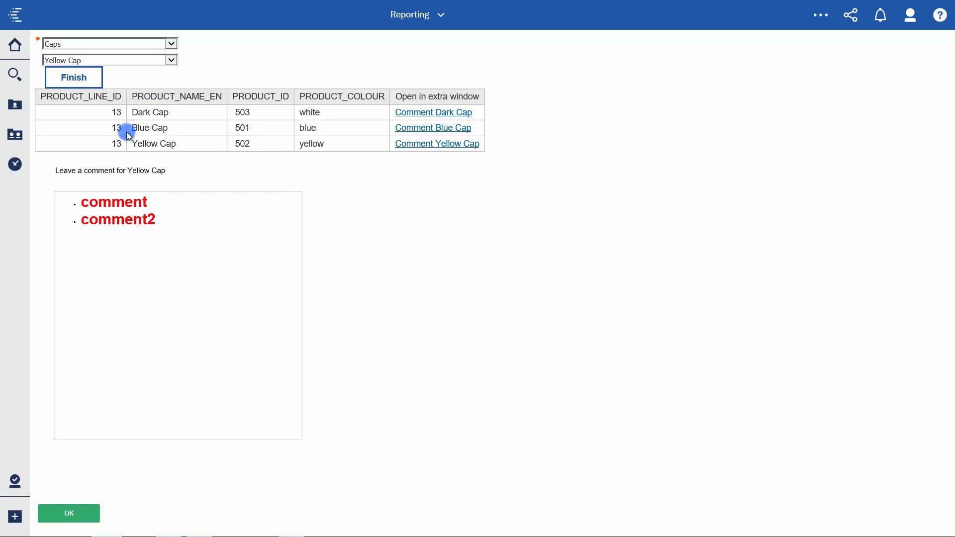
{"action": "left_click", "coordinate": [141, 256]}
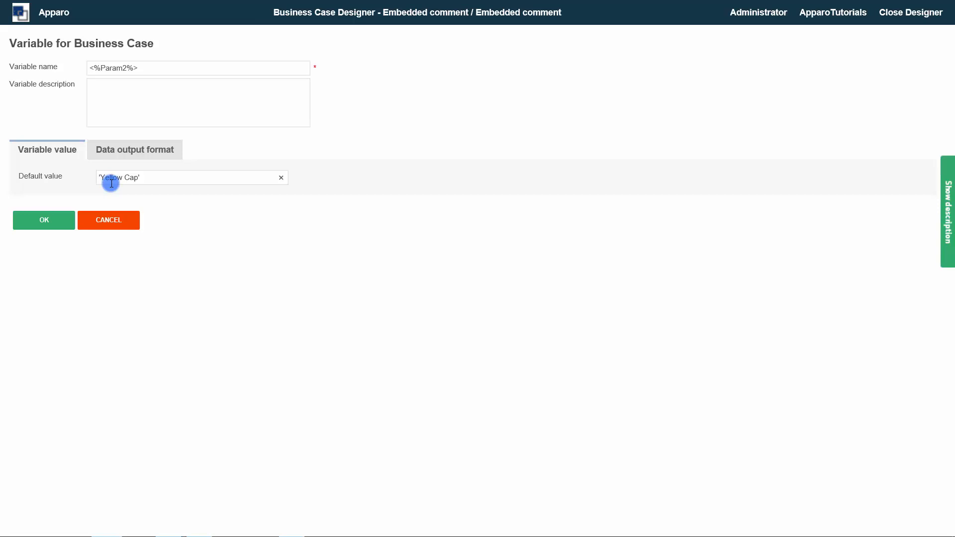
- In the Apparo Designer, set the default value of the Param2 variable to <%VARIABLE%>
{"action": "triple_click", "coordinate": [111, 183]}
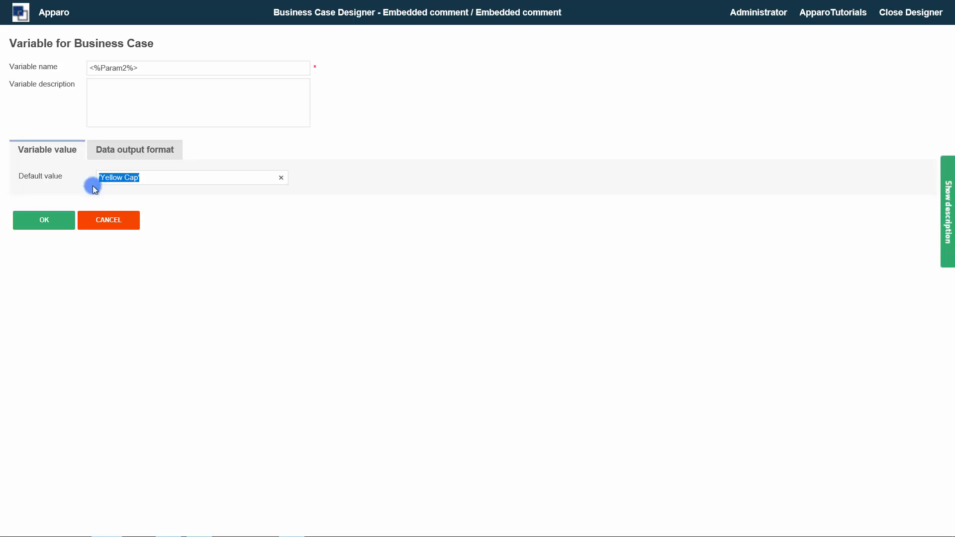
{"action": "type", "text": "<%VARIABLE%>"}
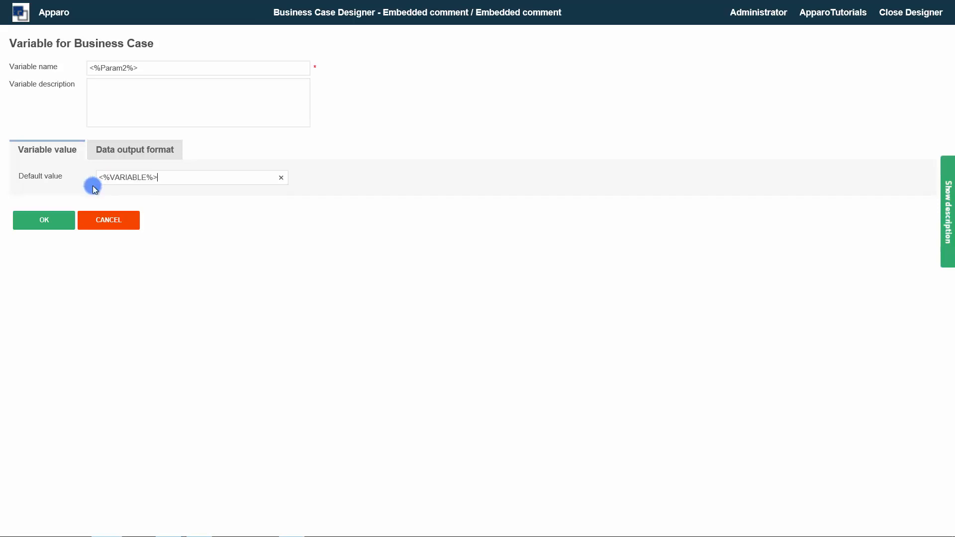